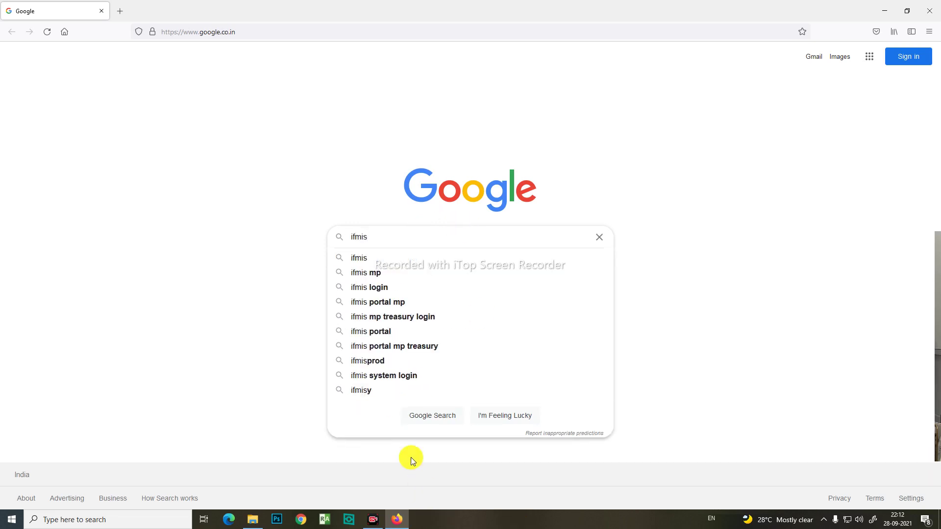
Step: Search Google for "ifmis login" and open the MP Treasury IFMS login page
left_click(384, 289)
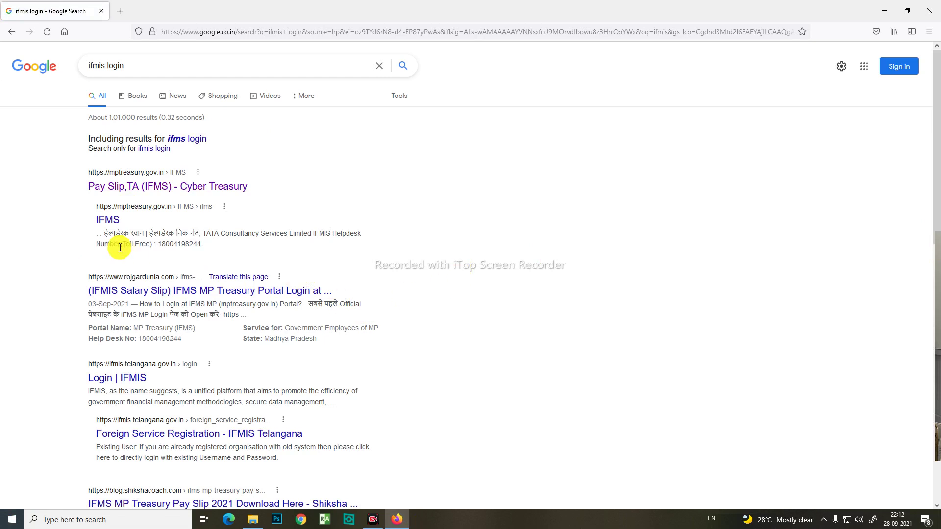
left_click(181, 191)
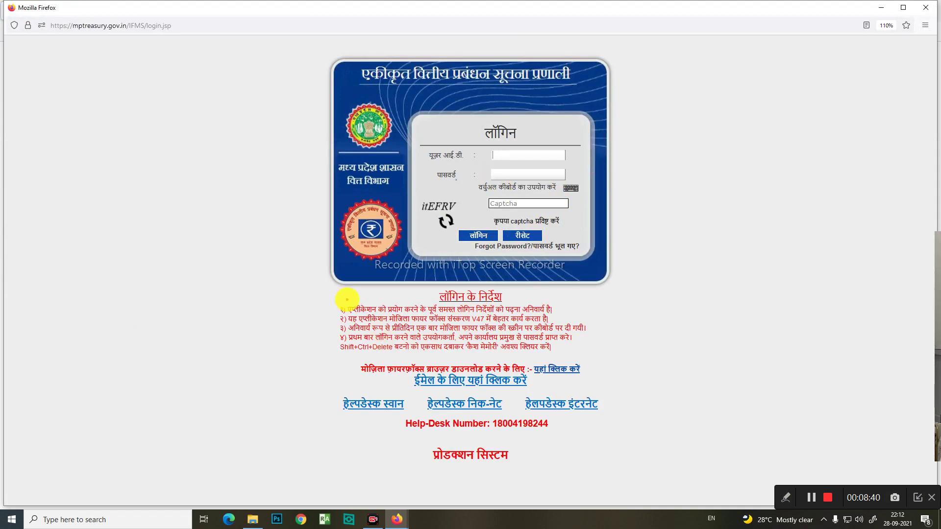
mouse_move(328, 286)
left_mouse_down()
mouse_move(616, 514)
mouse_move(657, 443)
mouse_move(626, 508)
left_mouse_up()
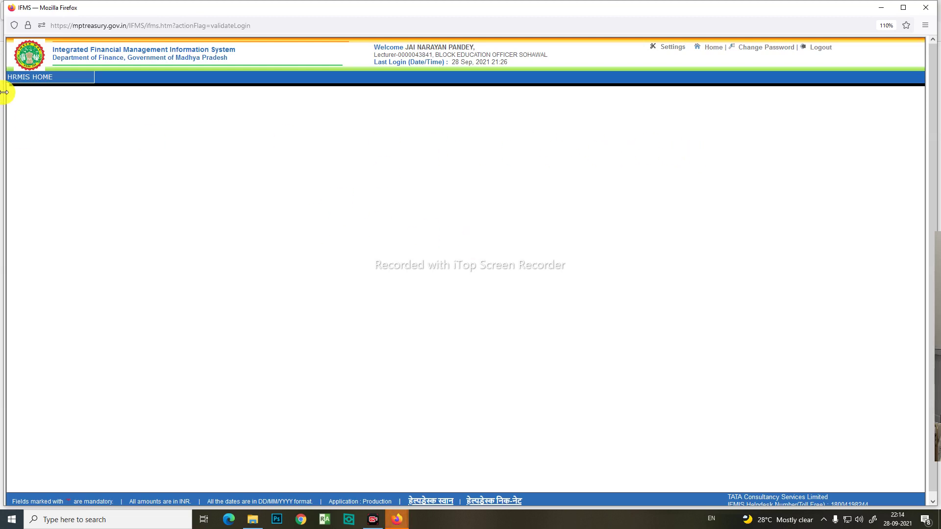
Step: Go to Employee Self Service in HRMIS and open the E-Profile Family Details form
mouse_move(29, 77)
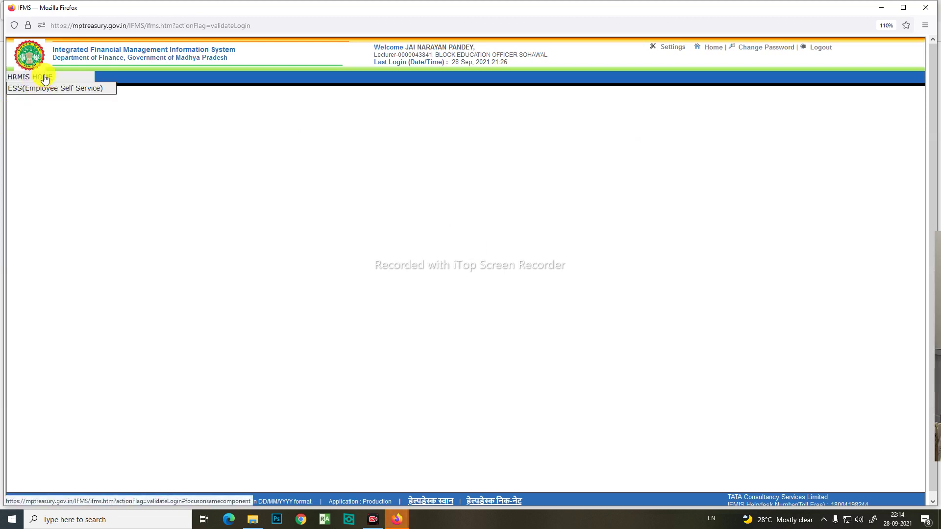
left_click(57, 75)
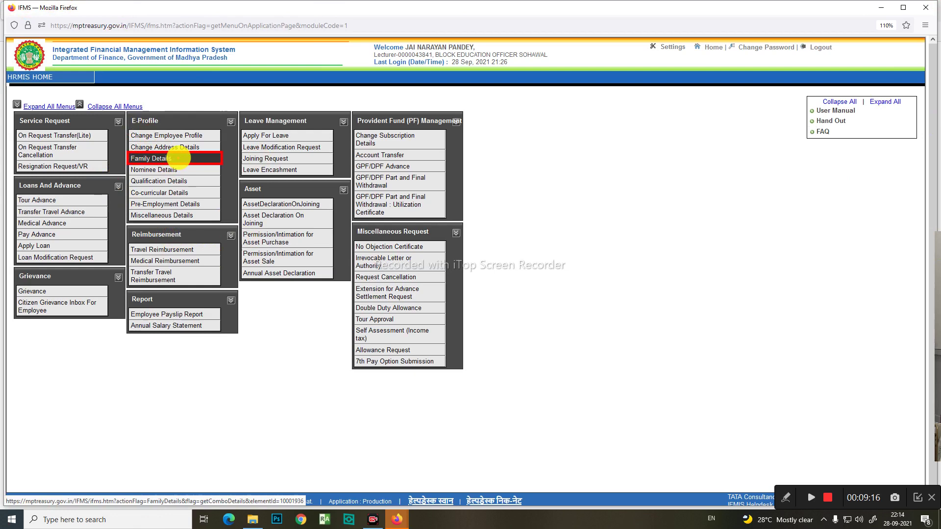
left_click_drag(188, 152, 258, 106)
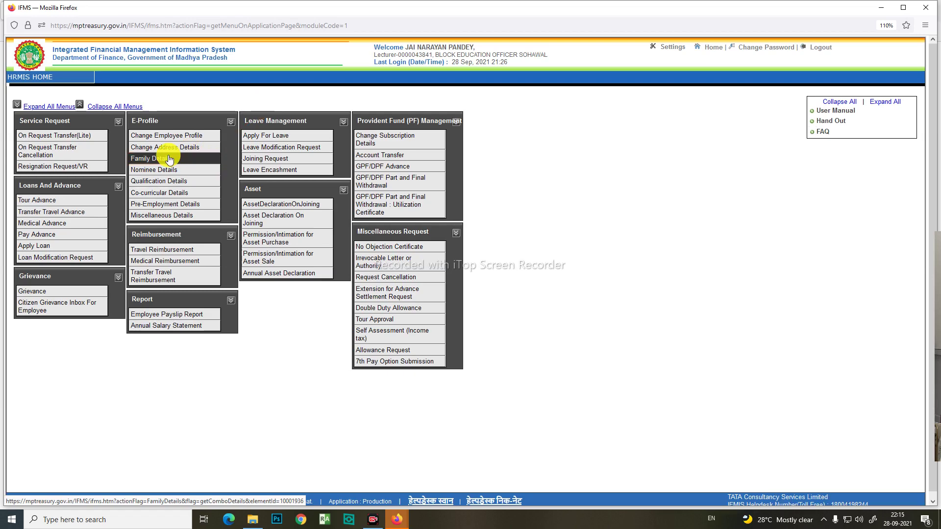
left_click(171, 158)
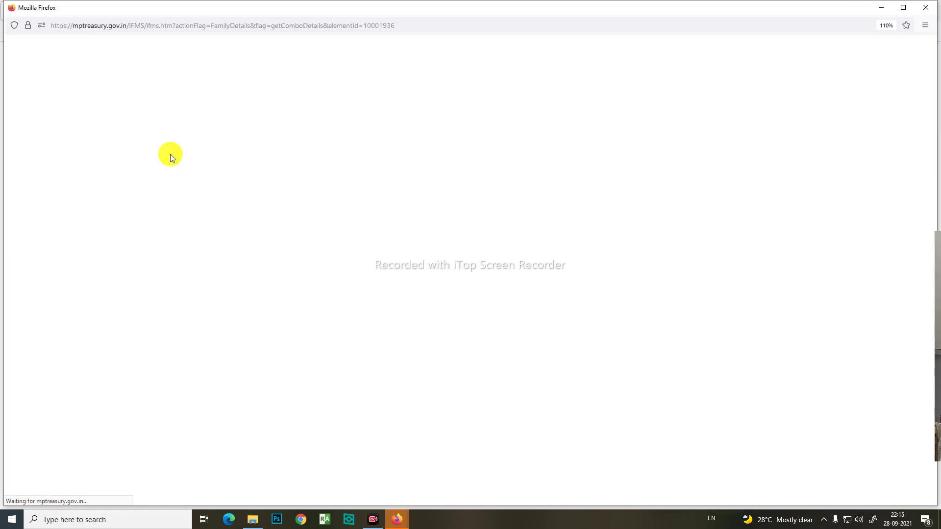
Step: Look over the whole Family Details form, including the name fields, the relation choices and the date of birth field
scroll(475, 437, "down", 5)
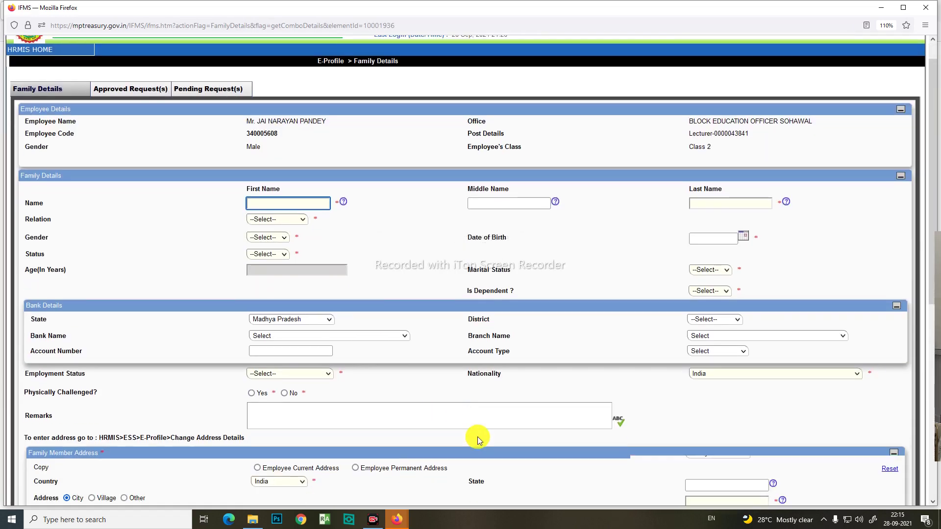
scroll(473, 435, "down", 2)
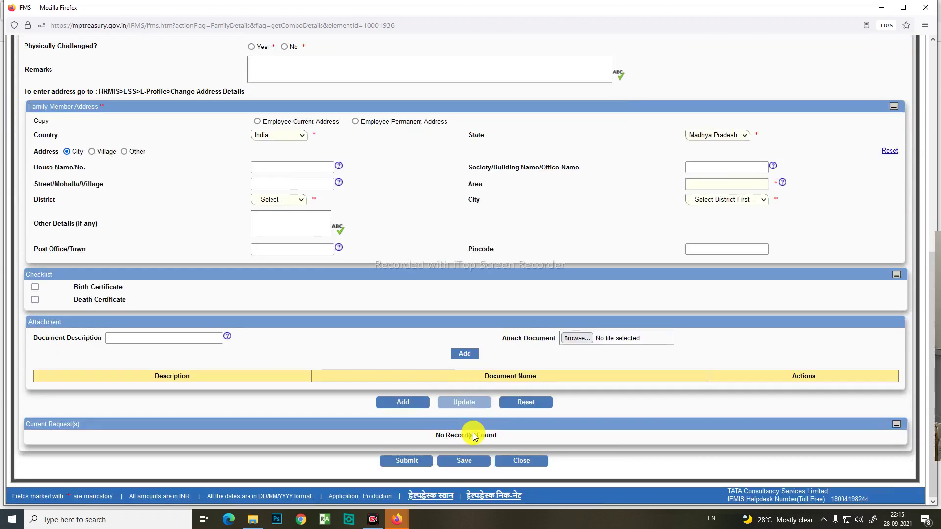
scroll(472, 434, "up", 7)
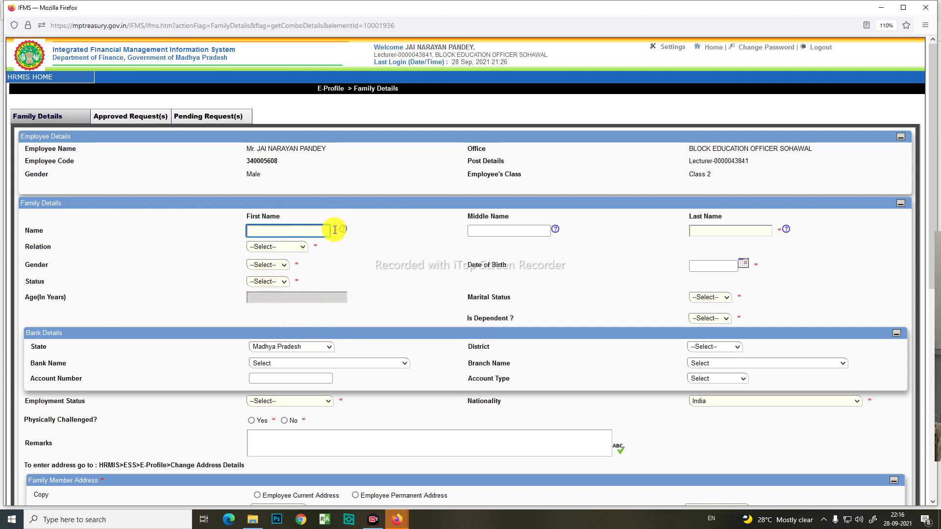
left_click(542, 226)
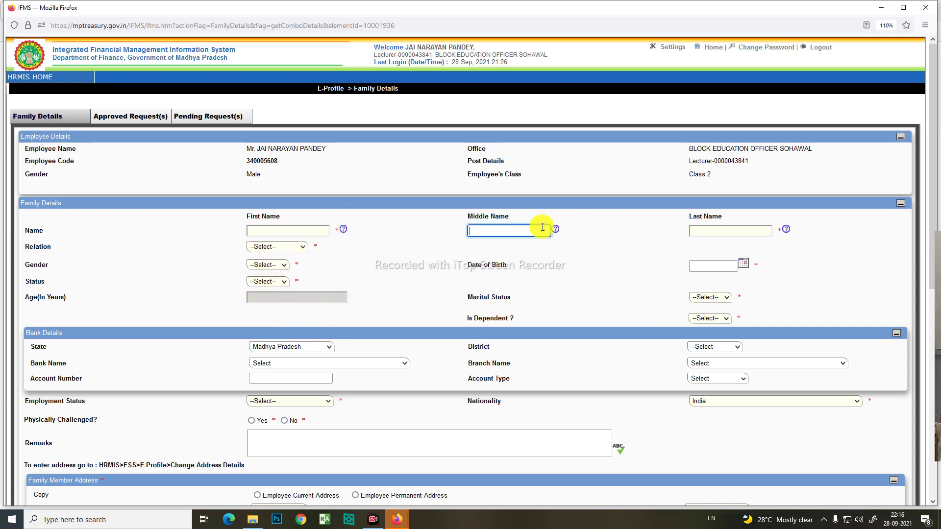
left_click(733, 219)
left_click(283, 248)
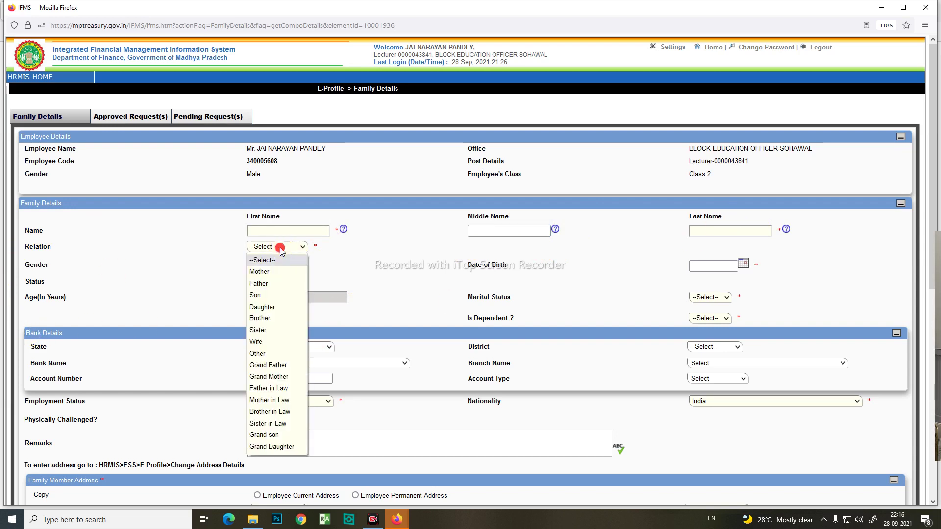
left_click(405, 279)
left_click(688, 265)
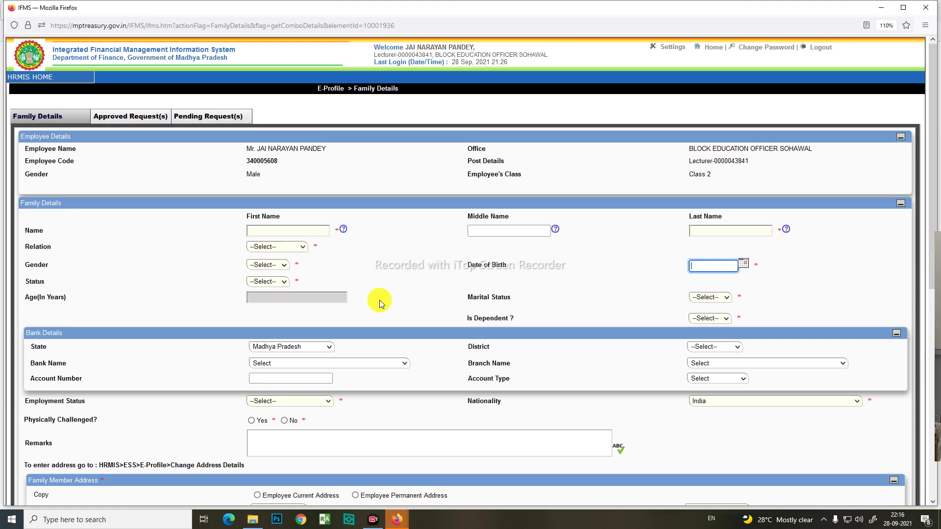
Step: Review the choices available for the family member's status without selecting one
scroll(298, 334, "down", 3)
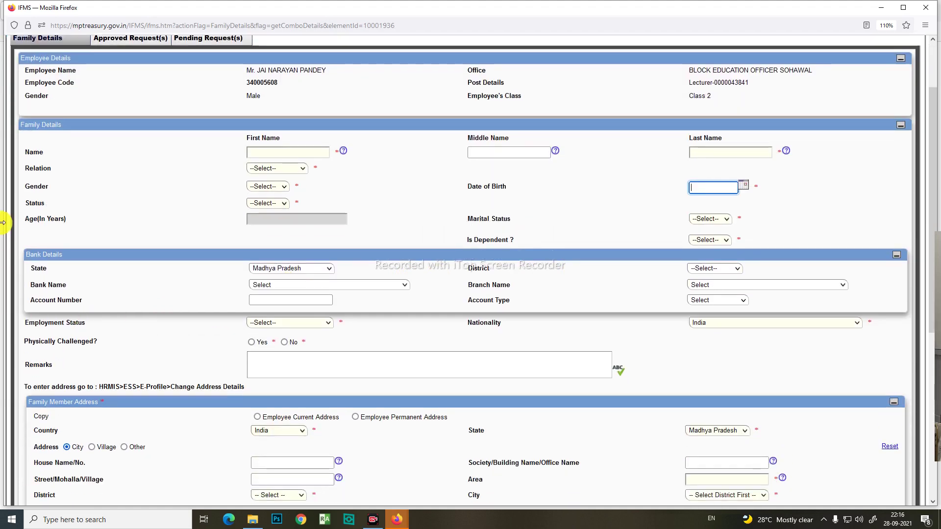
left_click(284, 205)
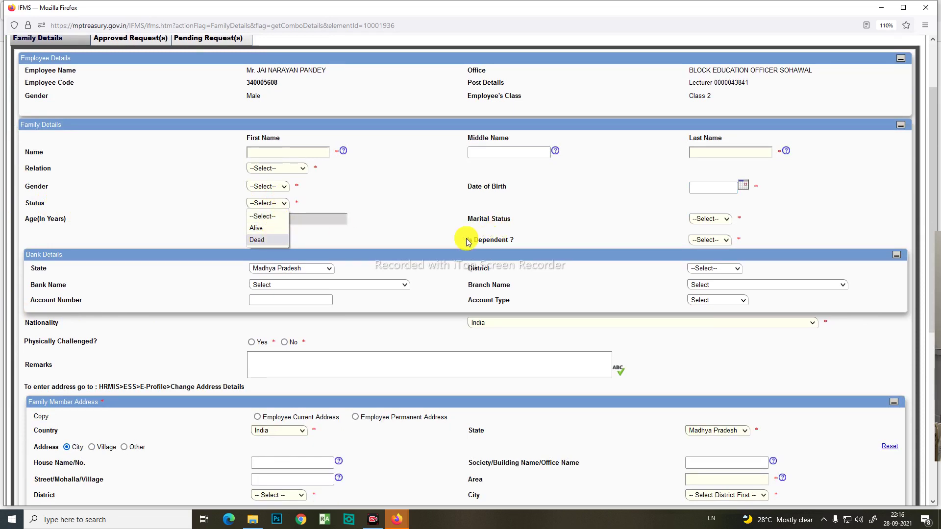
left_click(387, 200)
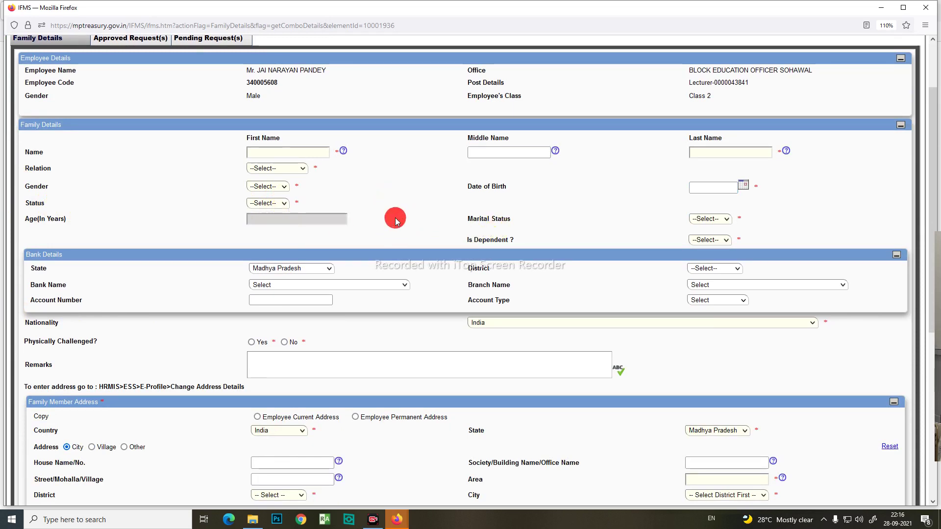
left_click(282, 203)
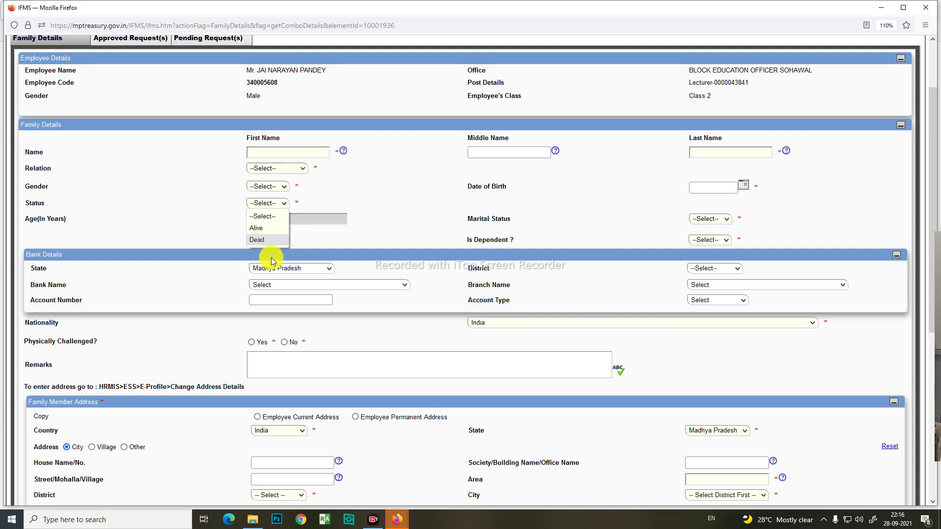
key("Up")
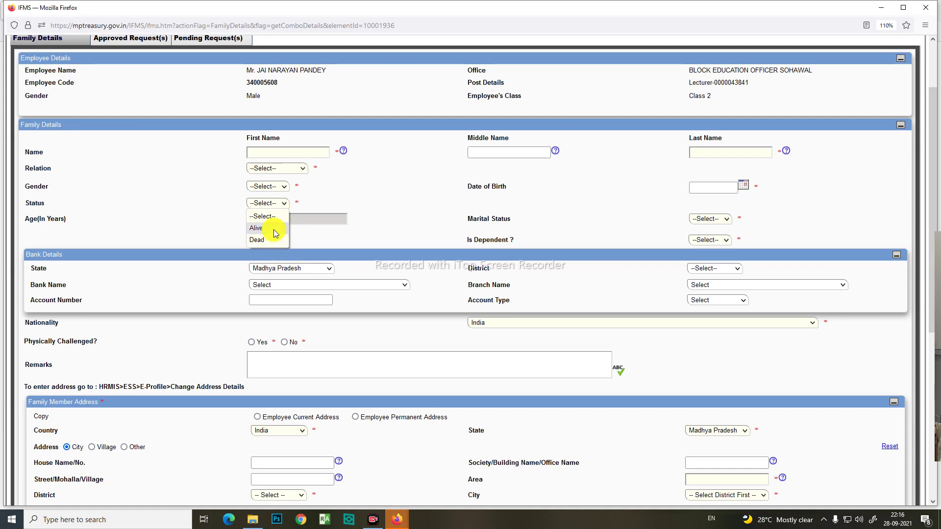
left_click(389, 224)
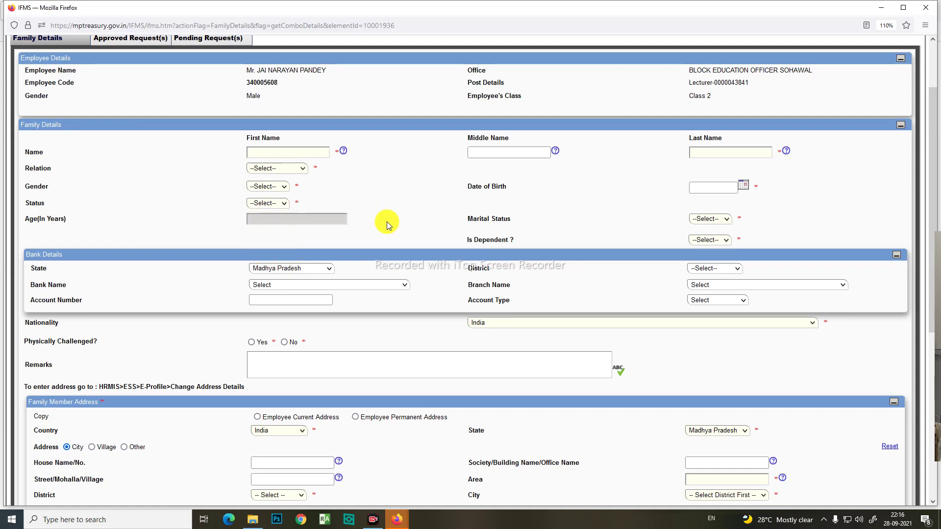
Step: Examine the Birth Certificate and Death Certificate entries in the form's Checklist section
scroll(395, 248, "down", 6)
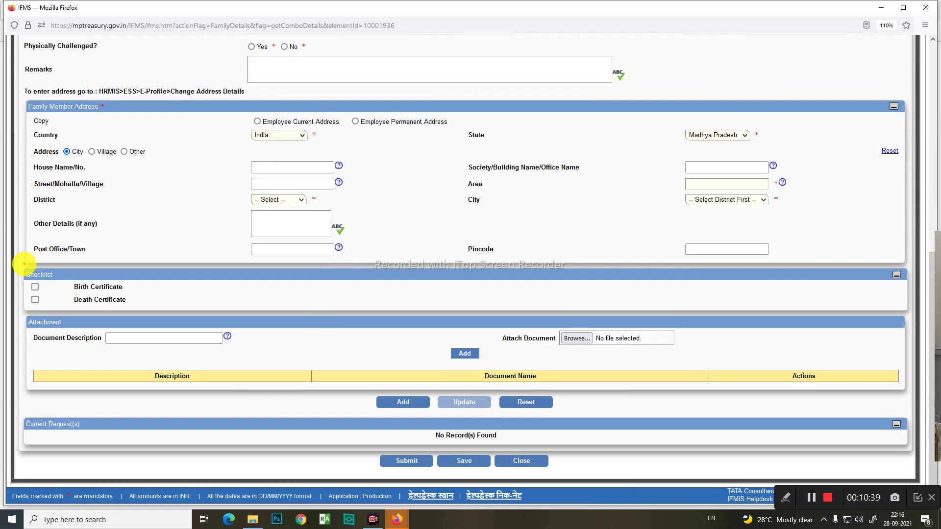
mouse_move(18, 272)
left_mouse_down()
mouse_move(22, 292)
mouse_move(116, 319)
mouse_move(183, 319)
left_mouse_up()
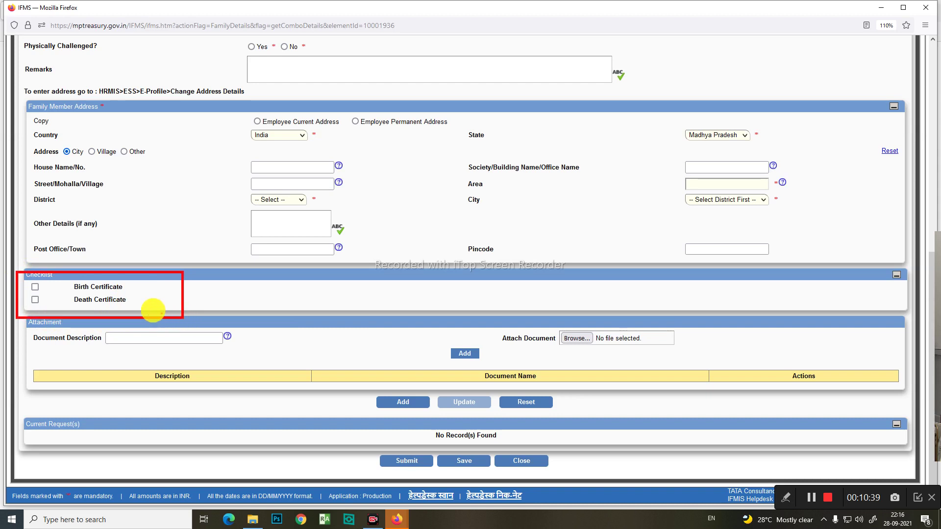
mouse_move(130, 282)
left_mouse_down()
mouse_move(138, 293)
mouse_move(166, 275)
left_mouse_up()
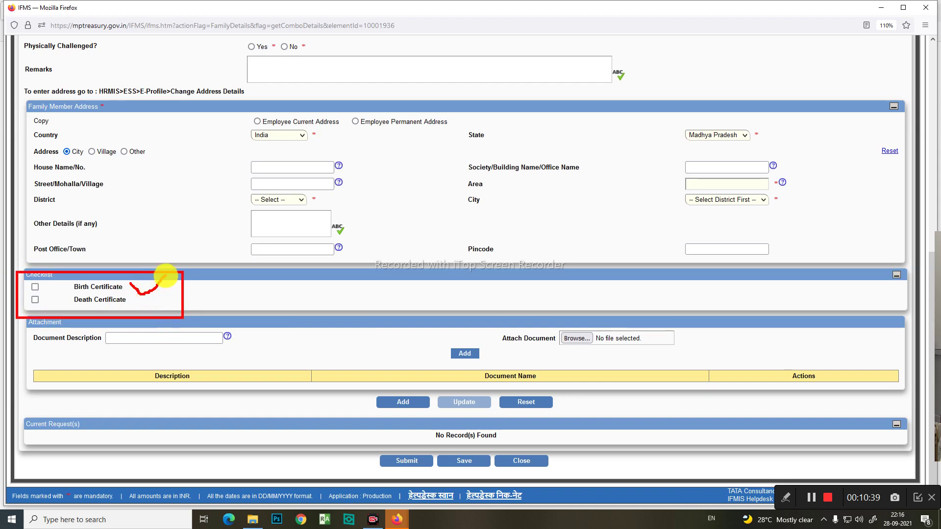
mouse_move(105, 302)
left_mouse_down()
mouse_move(115, 307)
mouse_move(126, 286)
left_mouse_up()
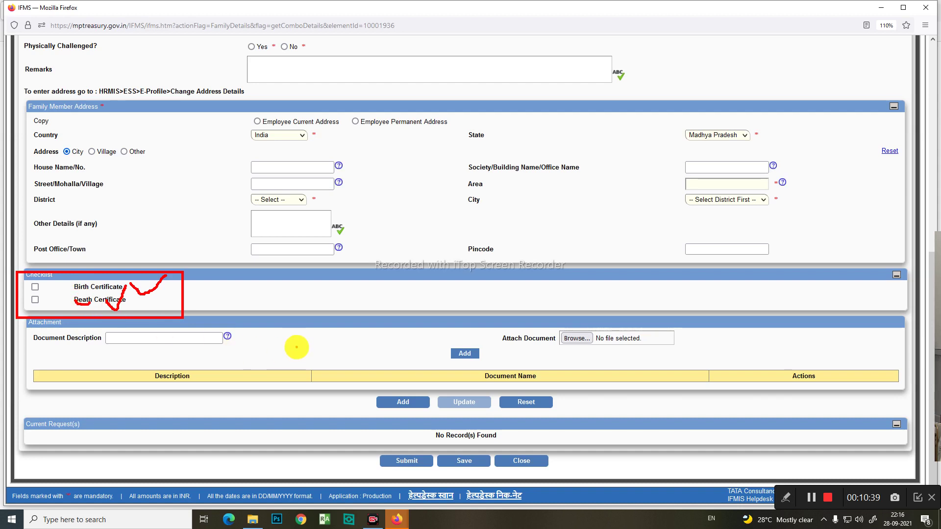
key("Escape")
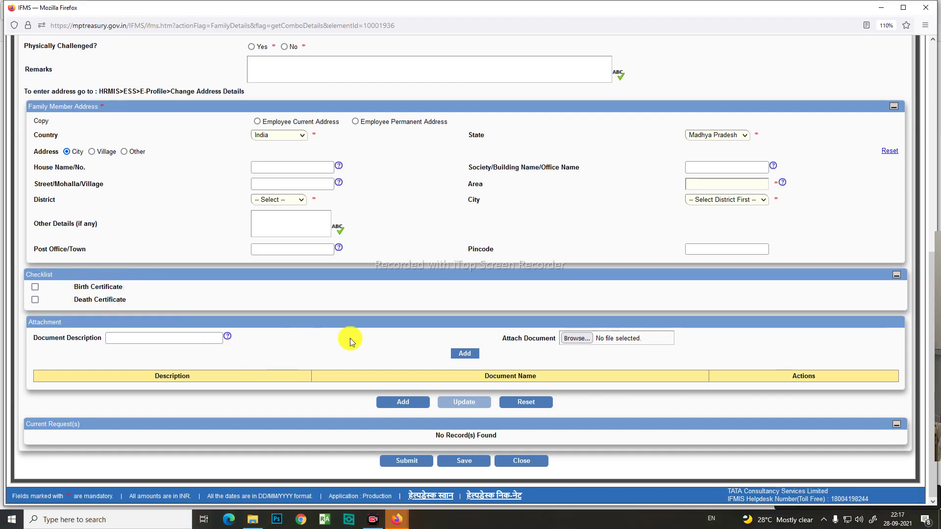
Step: Go back over the family member's first, middle and last name fields and the date of birth field
scroll(350, 332, "up", 6)
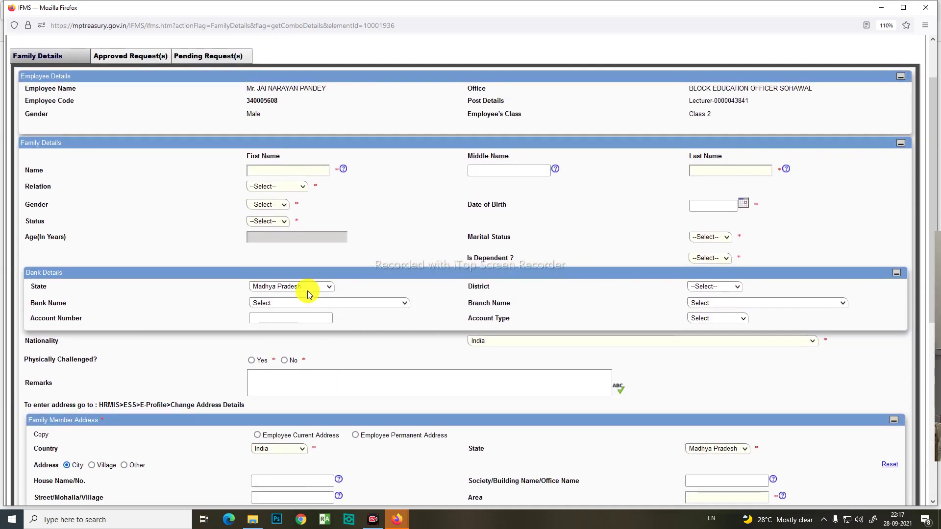
left_click(294, 169)
left_click(523, 169)
left_click(721, 171)
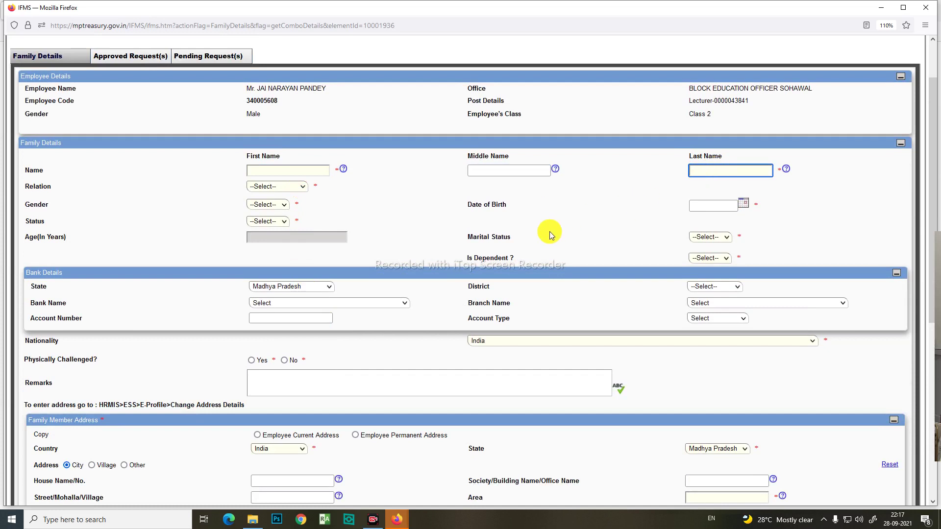
left_click(712, 205)
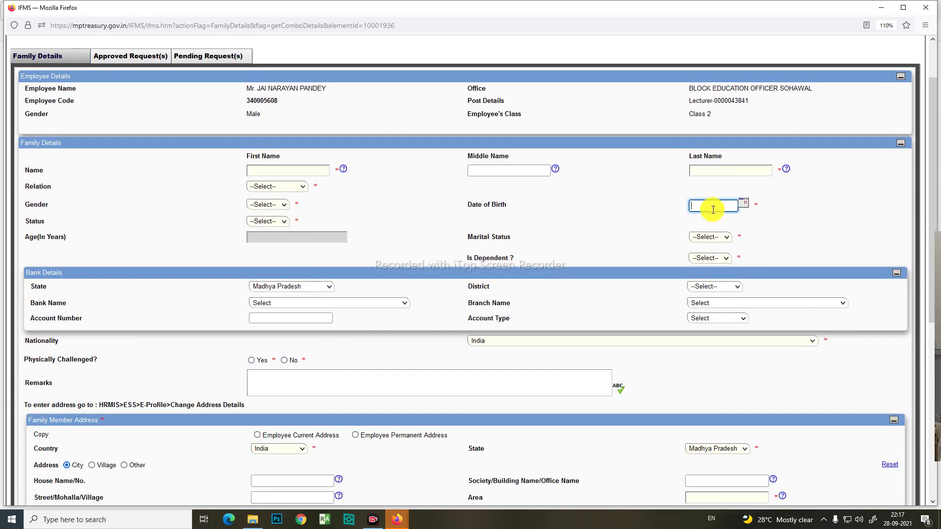
Step: Set Physically Challenged to Yes for the family member
scroll(527, 311, "down", 3)
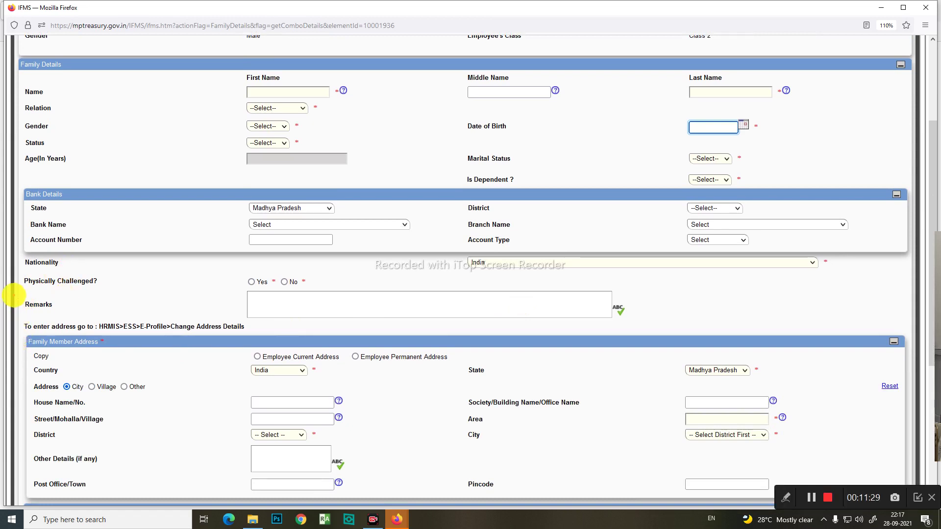
mouse_move(22, 271)
left_mouse_down()
mouse_move(36, 309)
mouse_move(392, 289)
left_mouse_up()
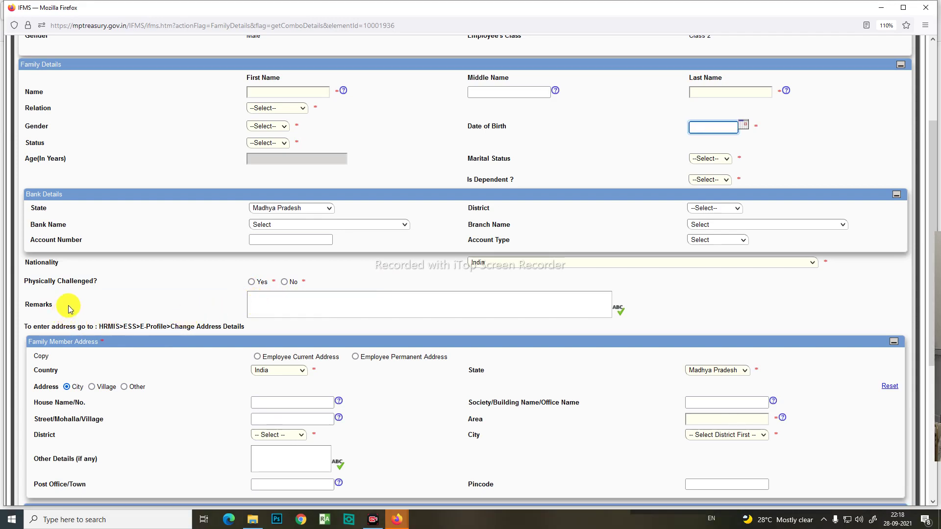
left_click(251, 283)
Step: Examine the birth, death and doctor's certificate entries in the Checklist section
scroll(248, 375, "down", 5)
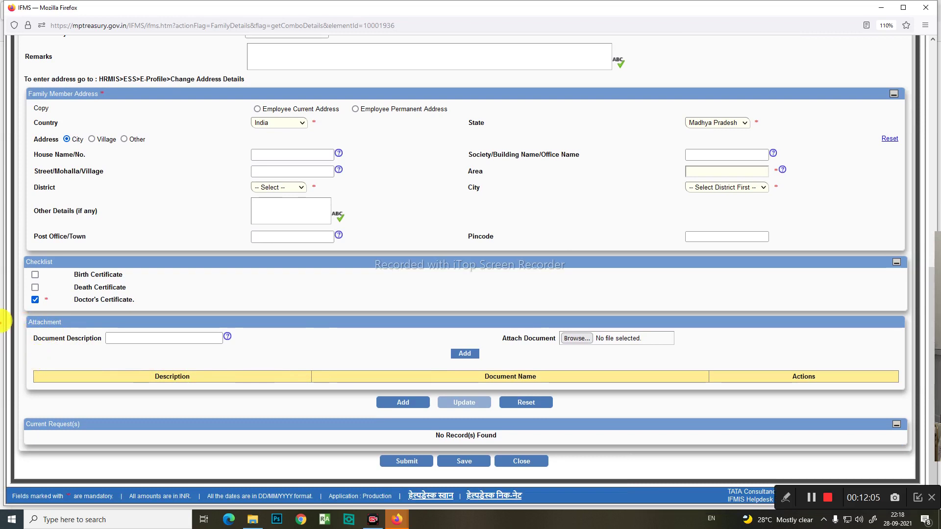
mouse_move(25, 267)
left_mouse_down()
mouse_move(137, 315)
mouse_move(180, 315)
mouse_move(186, 332)
left_mouse_up()
left_click_drag(125, 277, 154, 254)
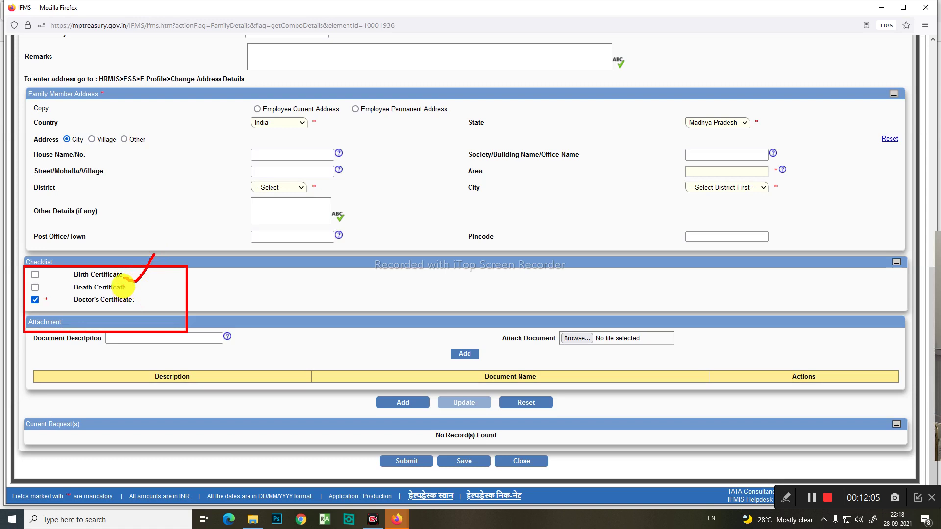
left_click_drag(126, 287, 167, 270)
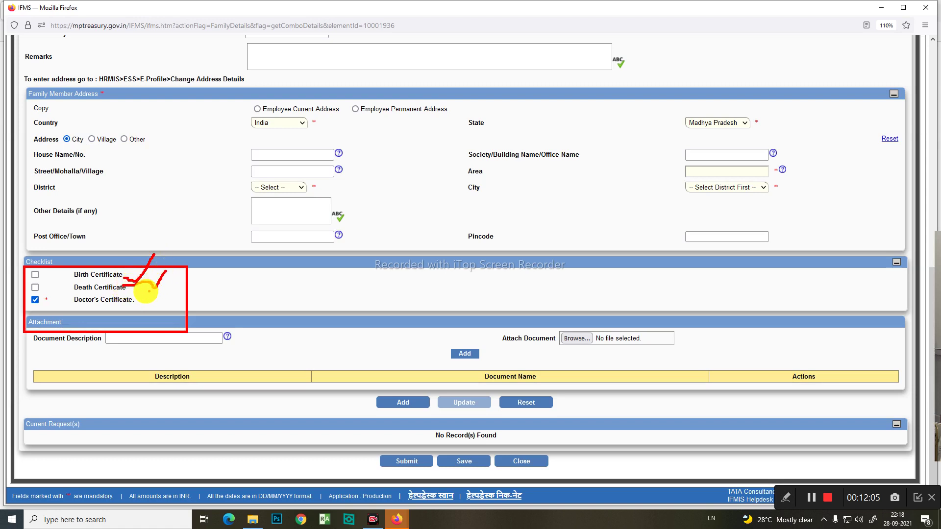
left_click(122, 303)
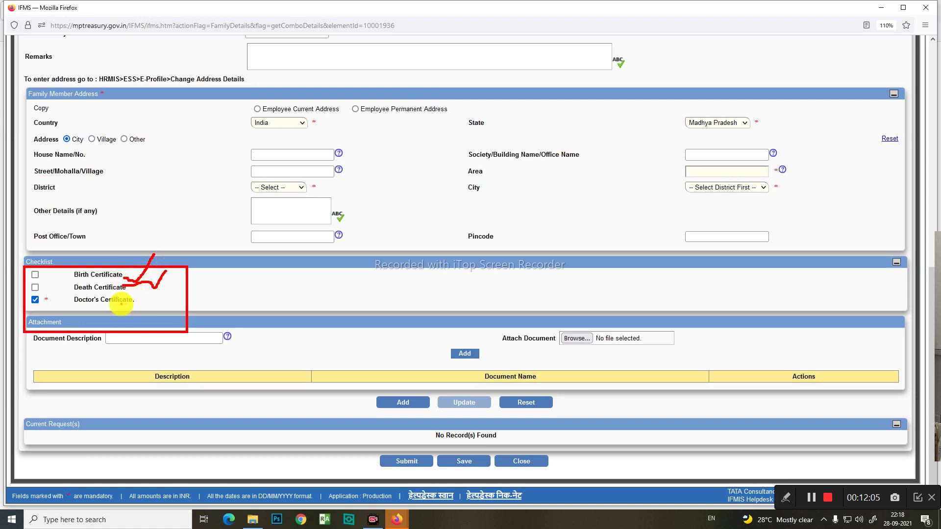
mouse_move(114, 303)
left_mouse_down()
mouse_move(118, 310)
mouse_move(147, 296)
left_mouse_up()
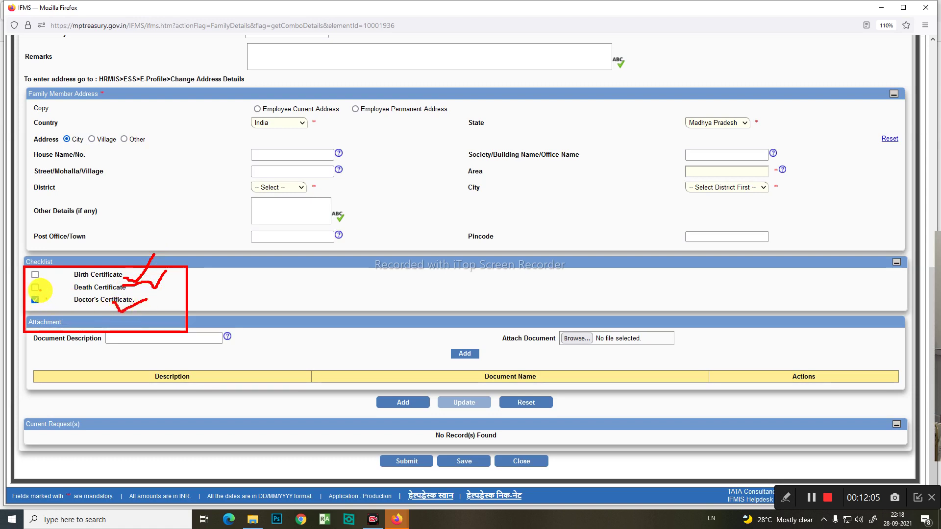
mouse_move(43, 294)
left_mouse_down()
mouse_move(56, 324)
mouse_move(46, 300)
mouse_move(51, 308)
left_mouse_up()
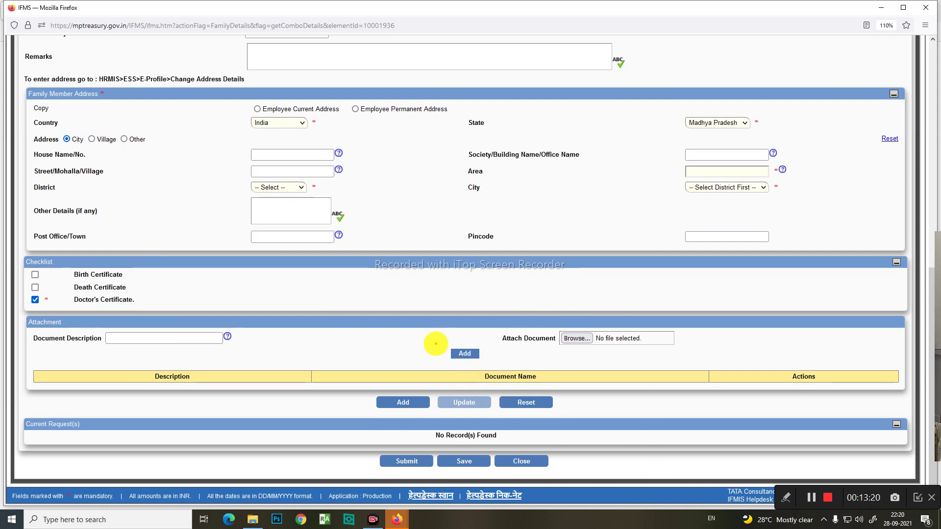
Step: Examine the Attachment section's document description, file selection and Add control, along with the Add control for the whole family record
mouse_move(437, 344)
left_mouse_down()
mouse_move(496, 377)
mouse_move(489, 362)
left_mouse_up()
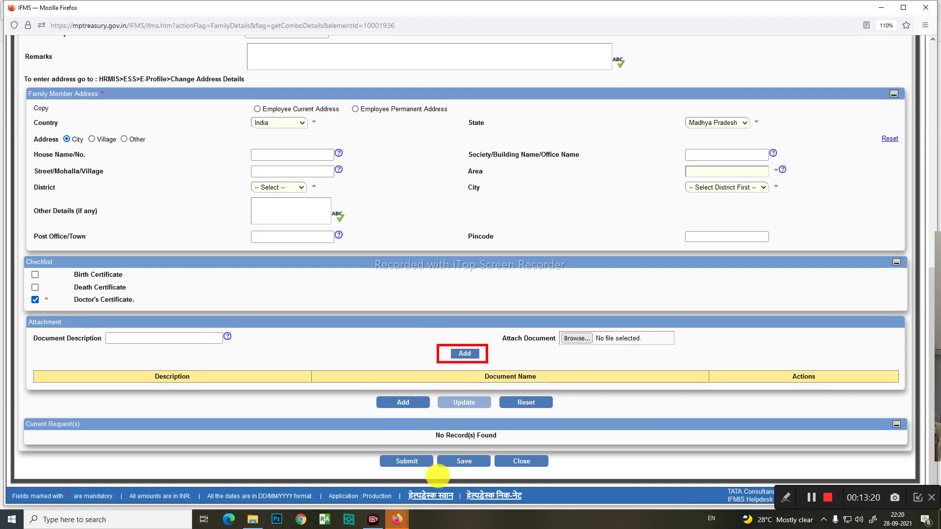
mouse_move(370, 392)
left_mouse_down()
mouse_move(410, 418)
mouse_move(438, 416)
left_mouse_up()
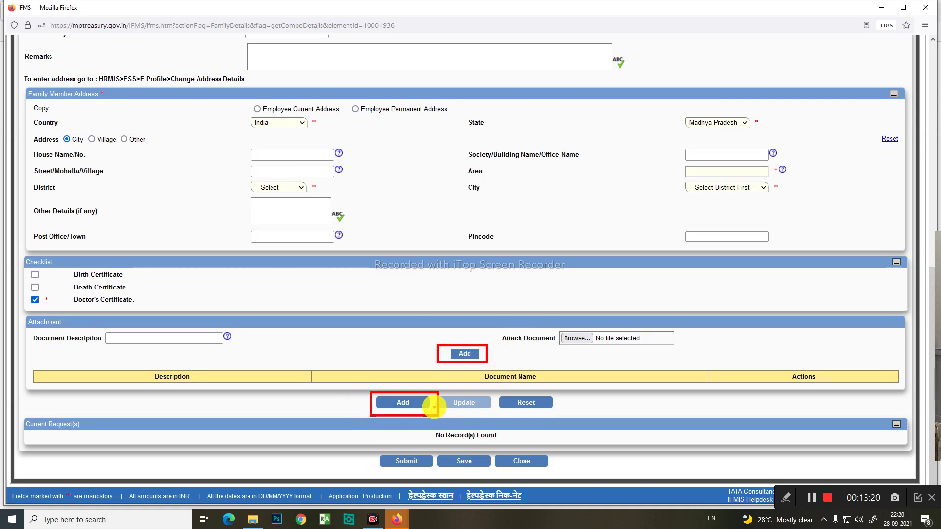
key("Escape")
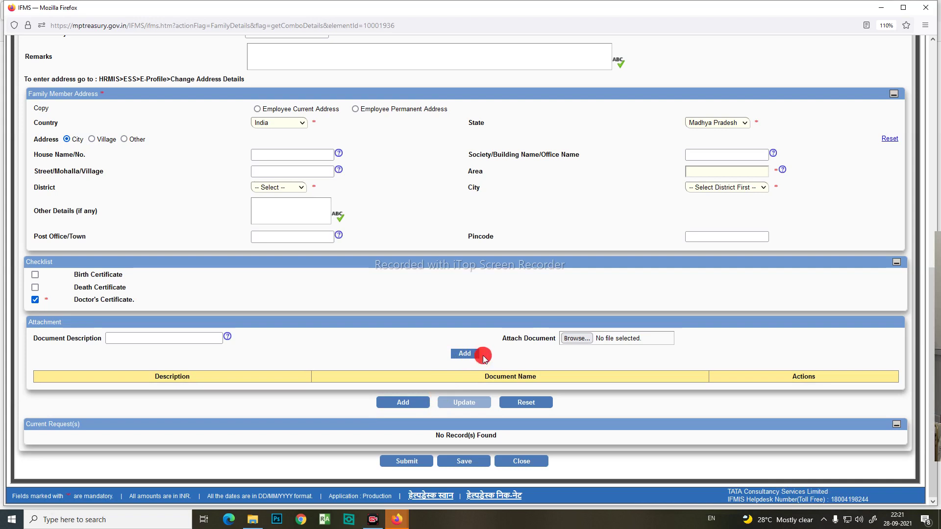
left_click(482, 356)
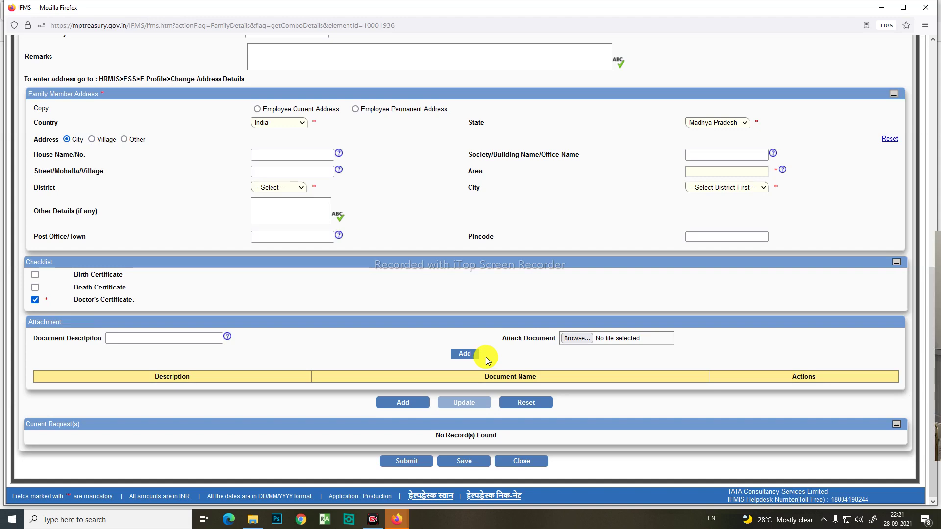
left_click(573, 343)
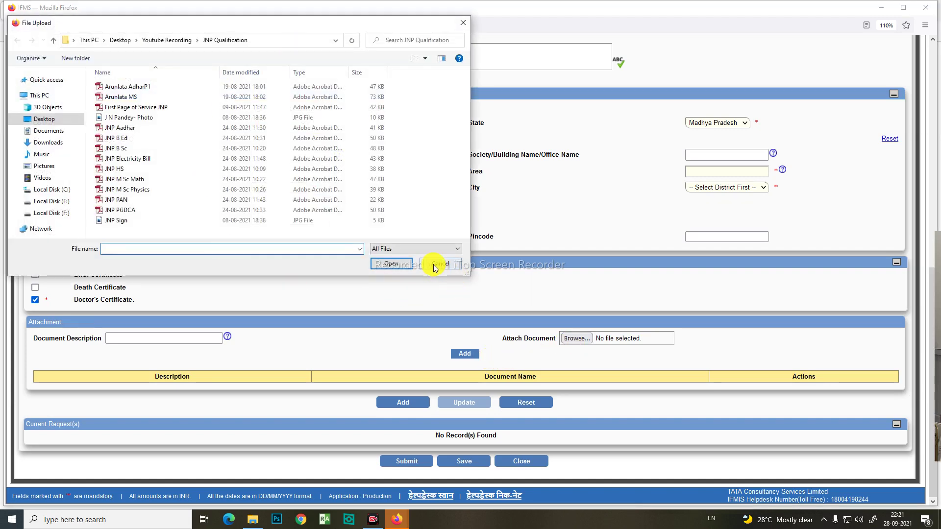
left_click(434, 267)
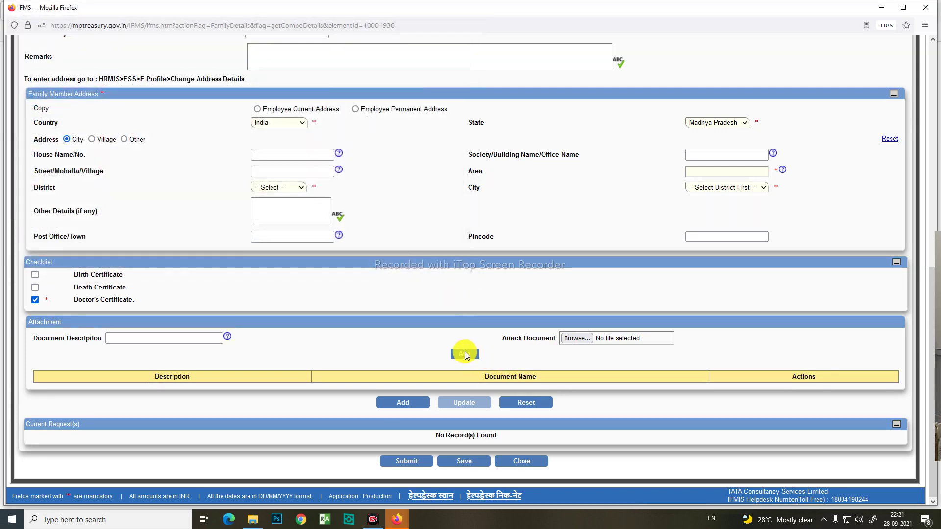
left_click(143, 338)
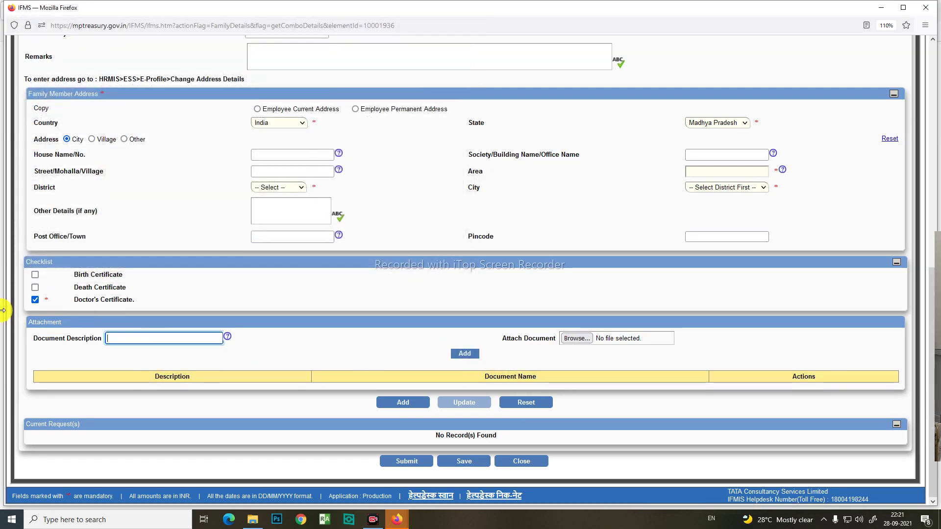
Step: Clear the Doctor's Certificate entry in the Checklist and compare the Attachment section's Add control with the family record's Add control
left_click(34, 299)
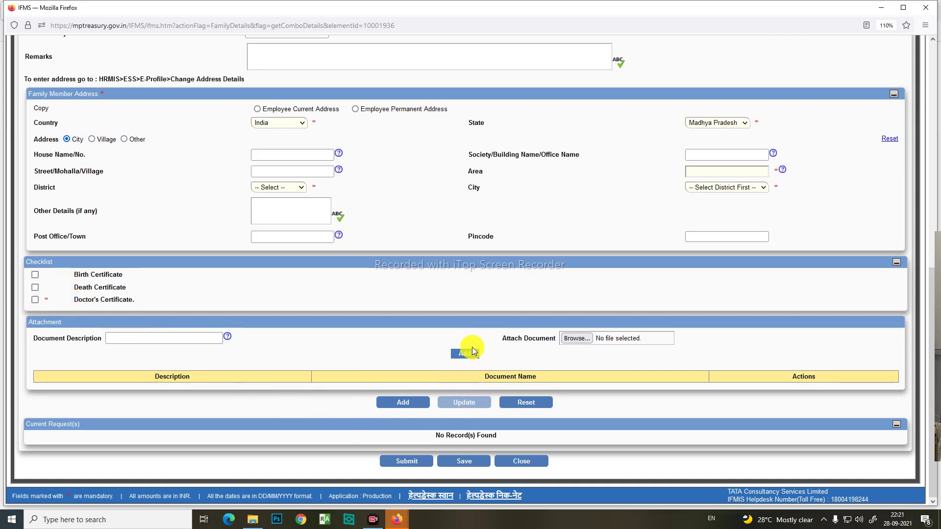
left_click(492, 354)
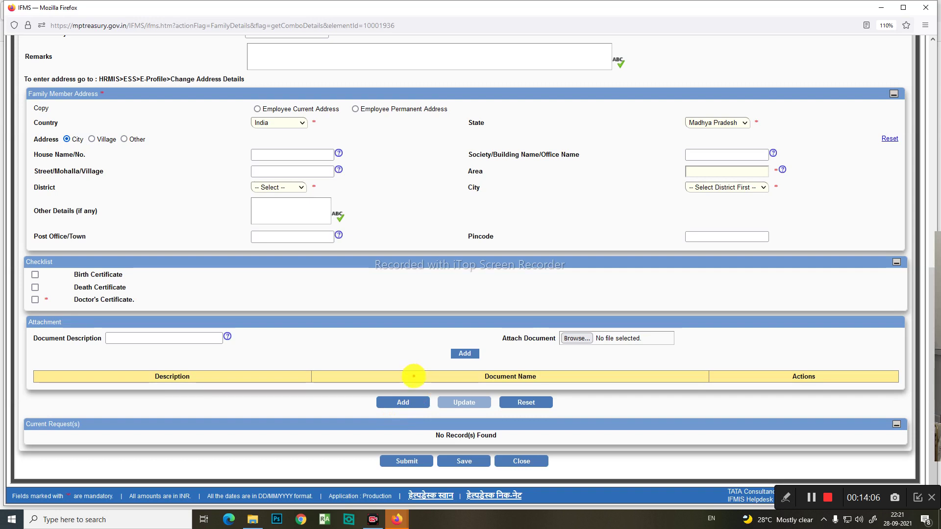
mouse_move(439, 331)
left_mouse_down()
mouse_move(444, 360)
mouse_move(488, 370)
left_mouse_up()
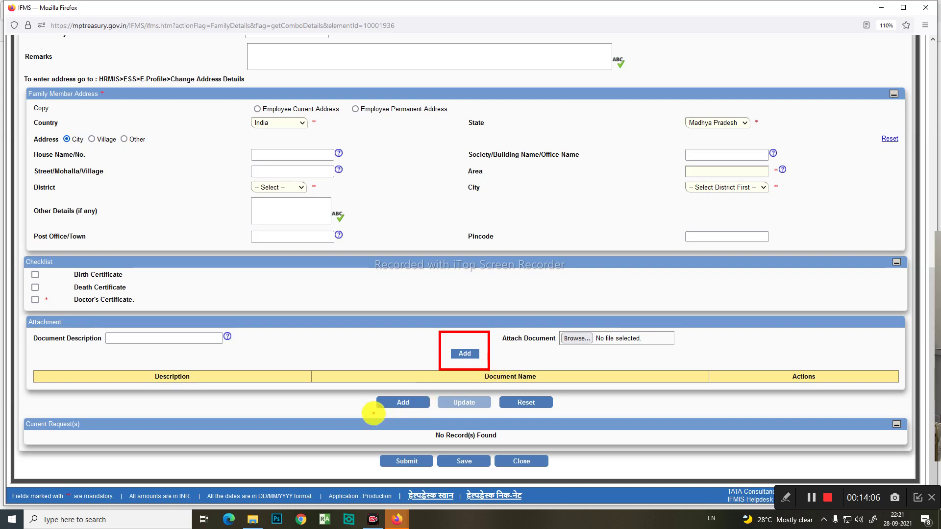
mouse_move(368, 394)
left_mouse_down()
mouse_move(395, 430)
mouse_move(434, 419)
left_mouse_up()
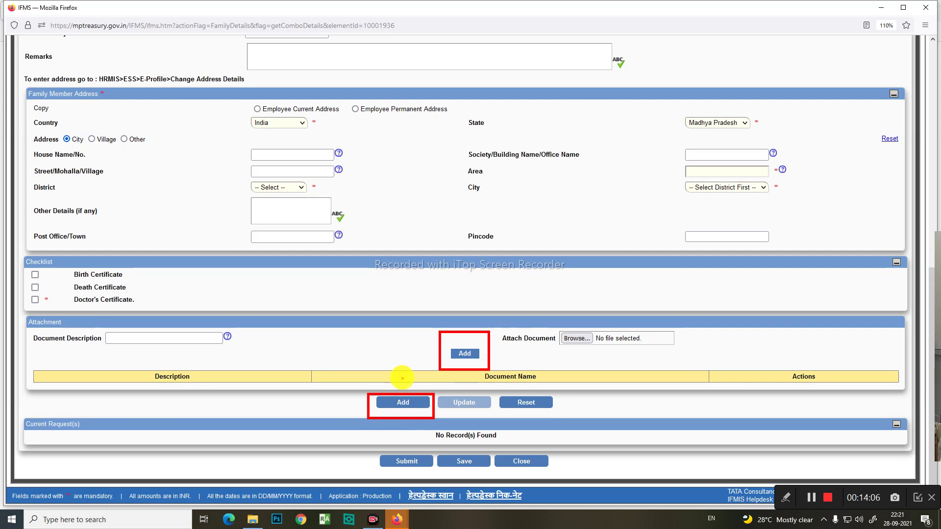
left_click_drag(400, 391, 433, 358)
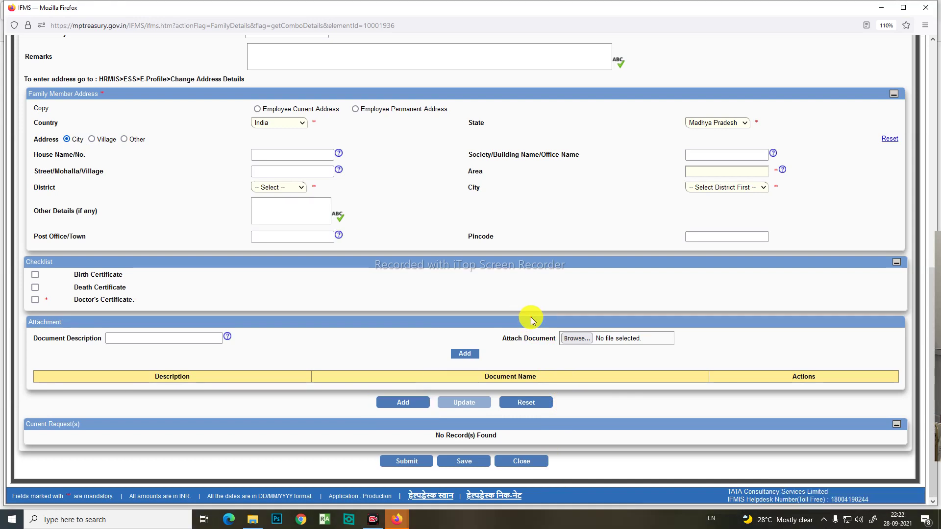
Step: Enter the family member's first name and last name in the Family Details section, leaving the middle name empty
scroll(530, 319, "up", 10)
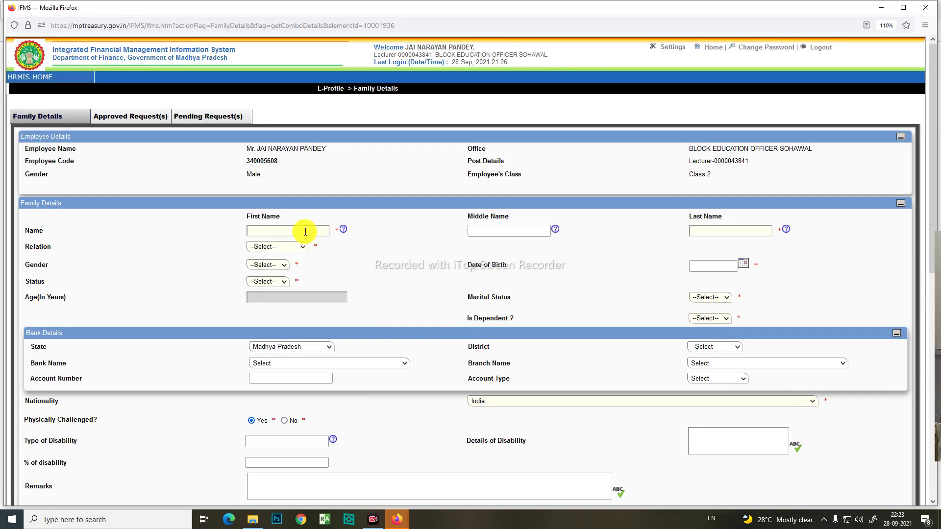
scroll(301, 229, "down", 5)
scroll(325, 235, "up", 5)
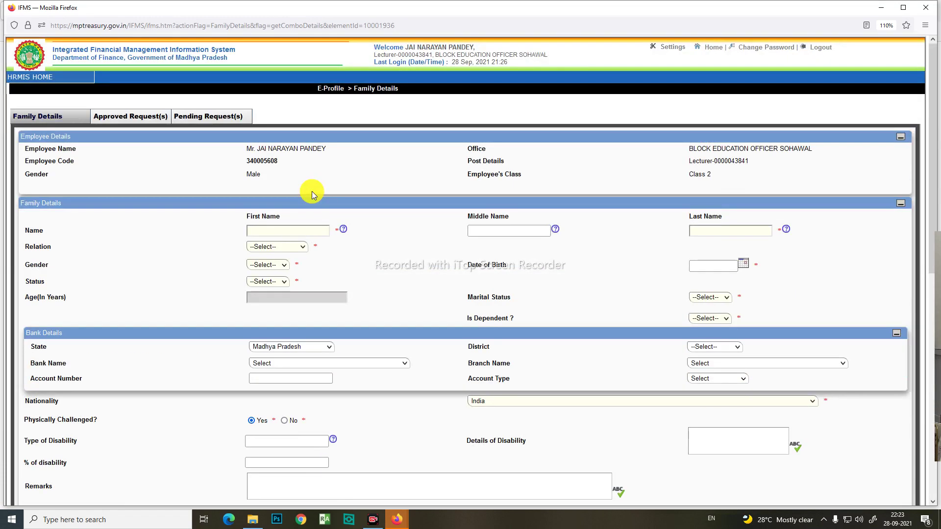
left_click(287, 229)
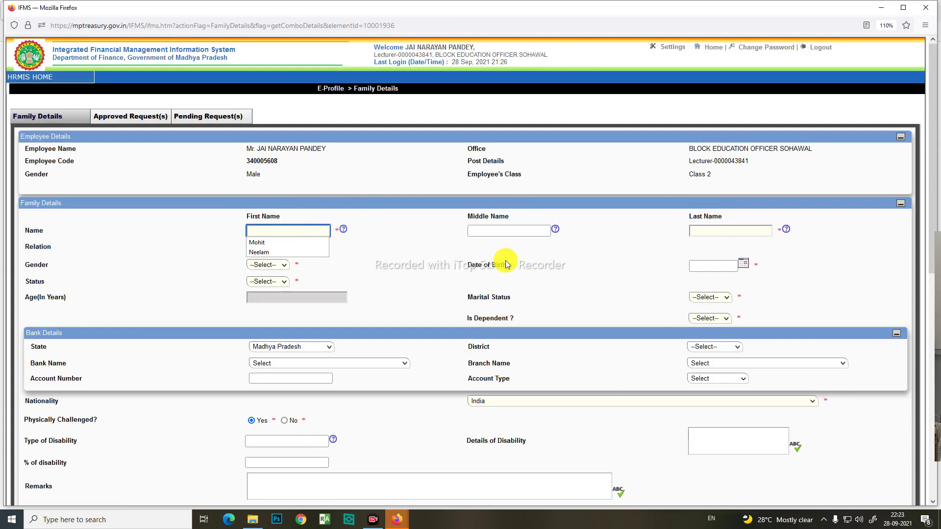
left_click(509, 236)
left_click(735, 231)
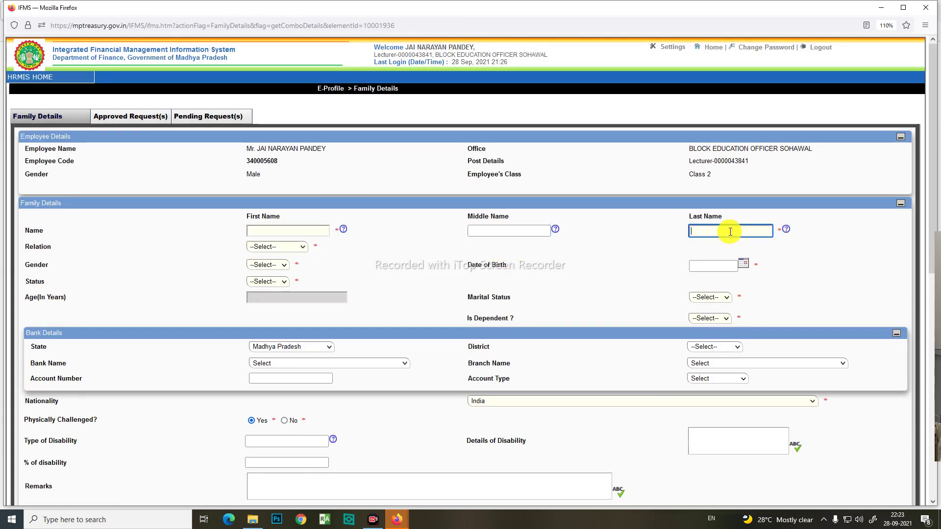
type("Pandey")
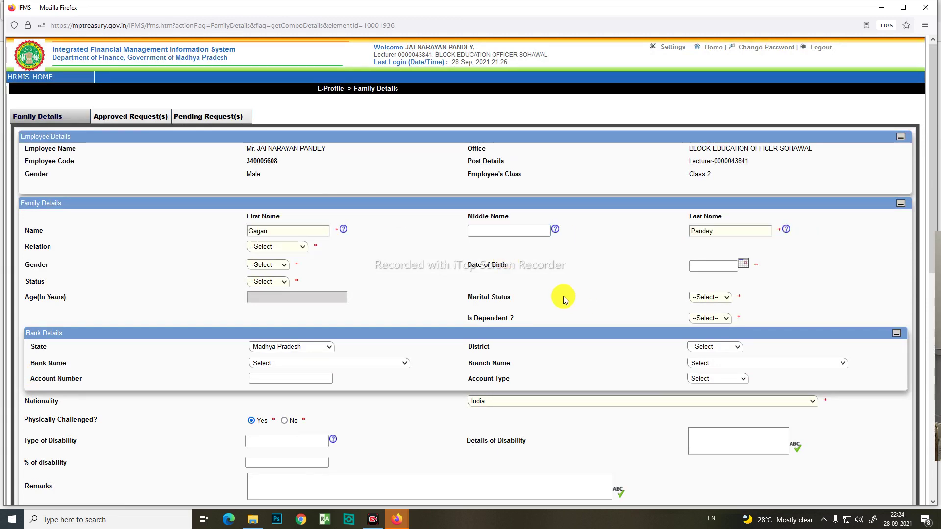
Step: Set the family member's Relation to Son and review the Child Adopted options and the Gender field
left_click(304, 250)
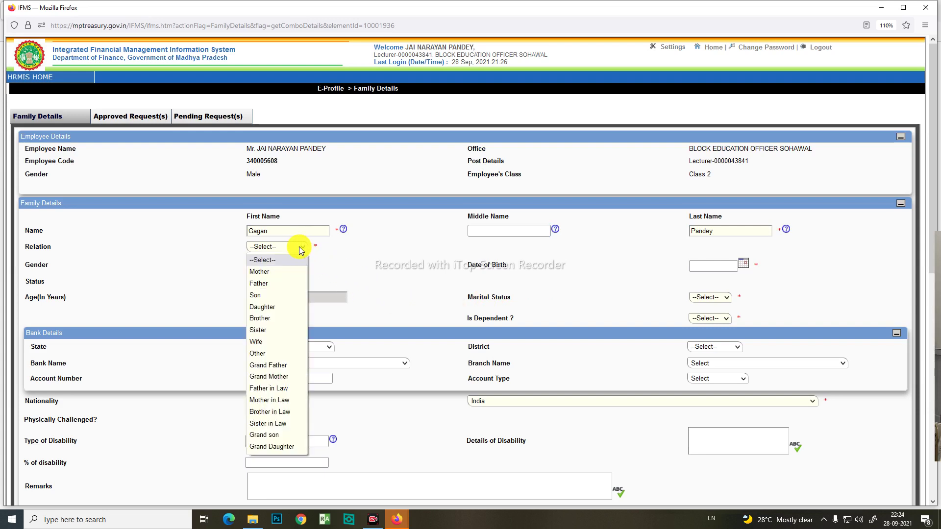
left_click(275, 294)
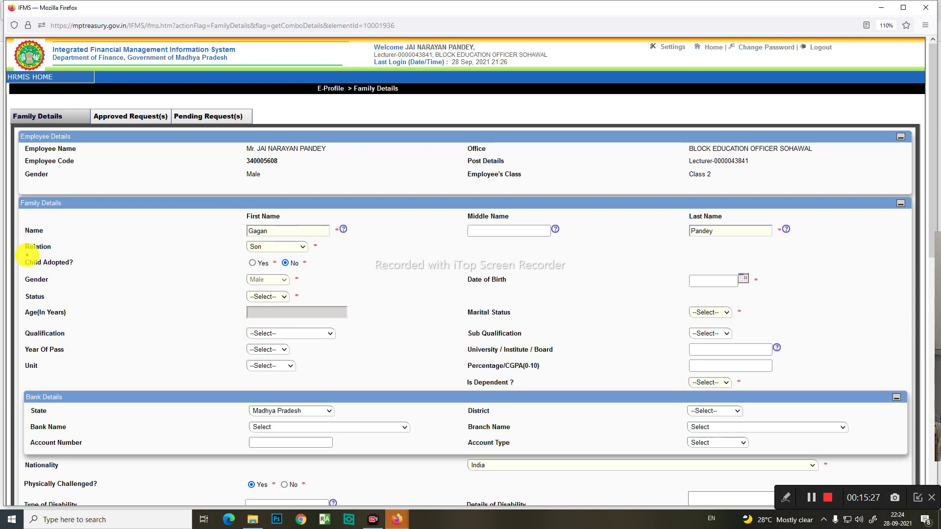
mouse_move(22, 256)
left_mouse_down()
mouse_move(35, 273)
mouse_move(84, 271)
left_mouse_up()
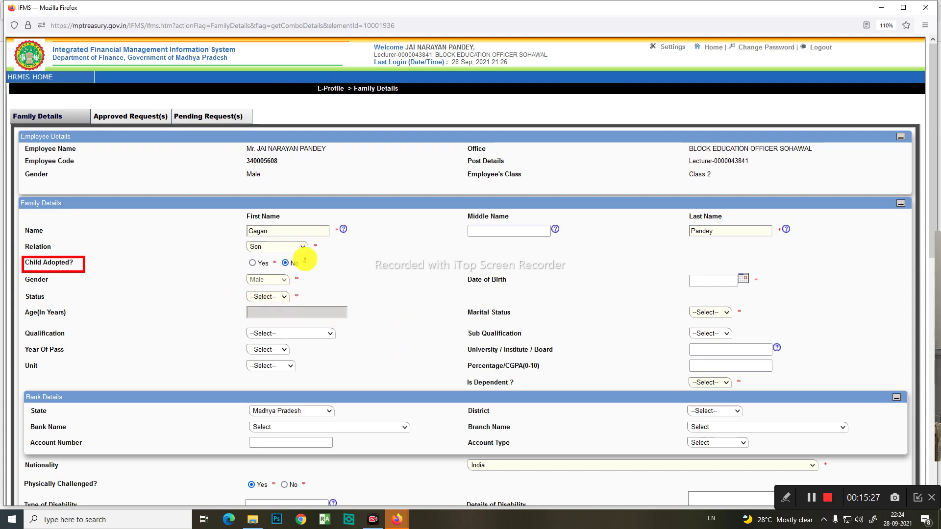
left_click_drag(283, 259, 297, 242)
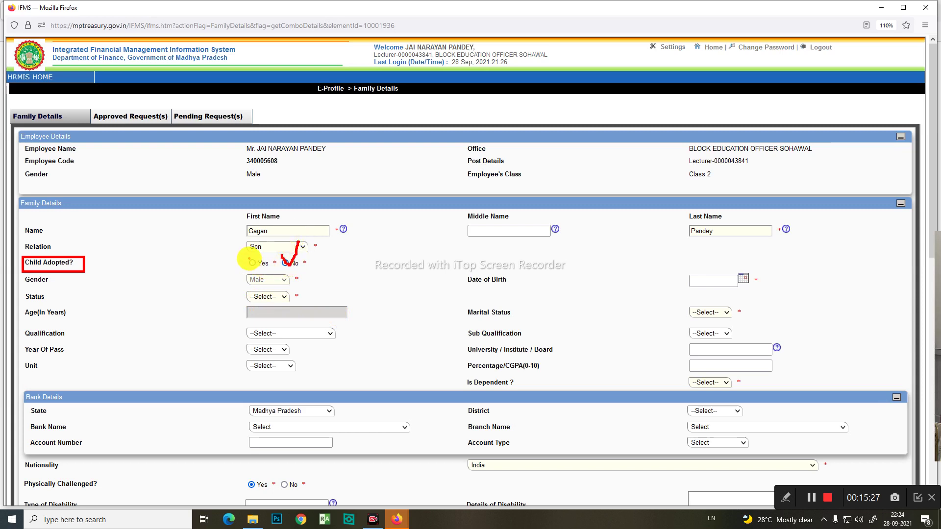
left_click_drag(250, 260, 261, 252)
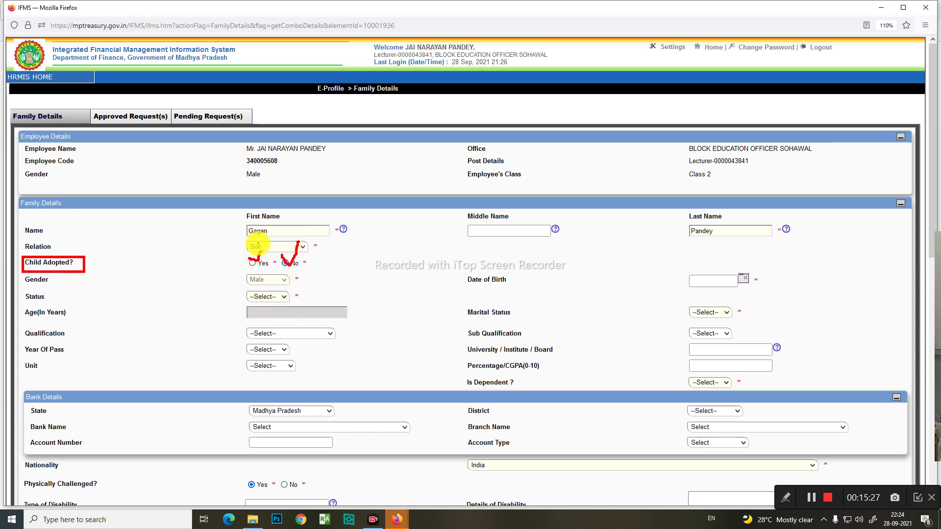
key("Escape")
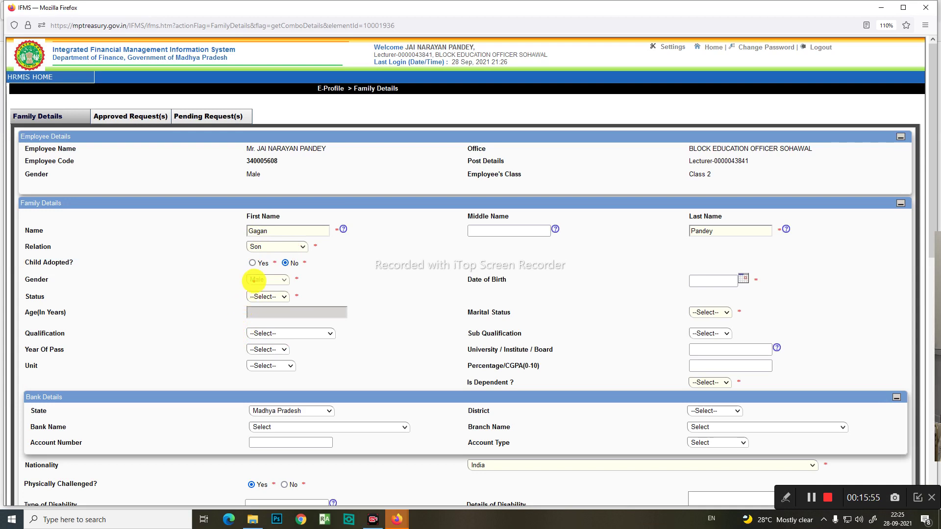
left_click_drag(238, 273, 306, 292)
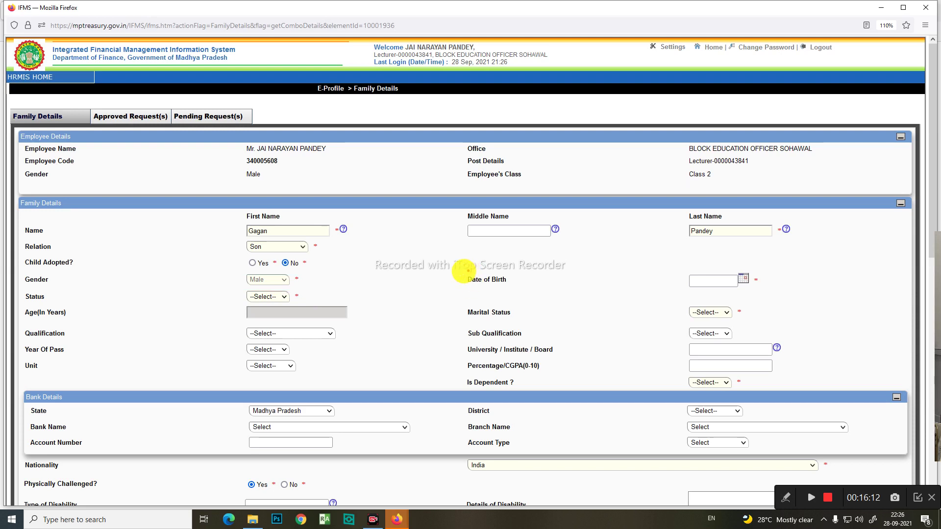
Step: Enter the son's date of birth, review the Age field, and set Marital Status to Single
mouse_move(457, 279)
left_mouse_down()
mouse_move(489, 312)
mouse_move(815, 296)
mouse_move(718, 281)
left_mouse_up()
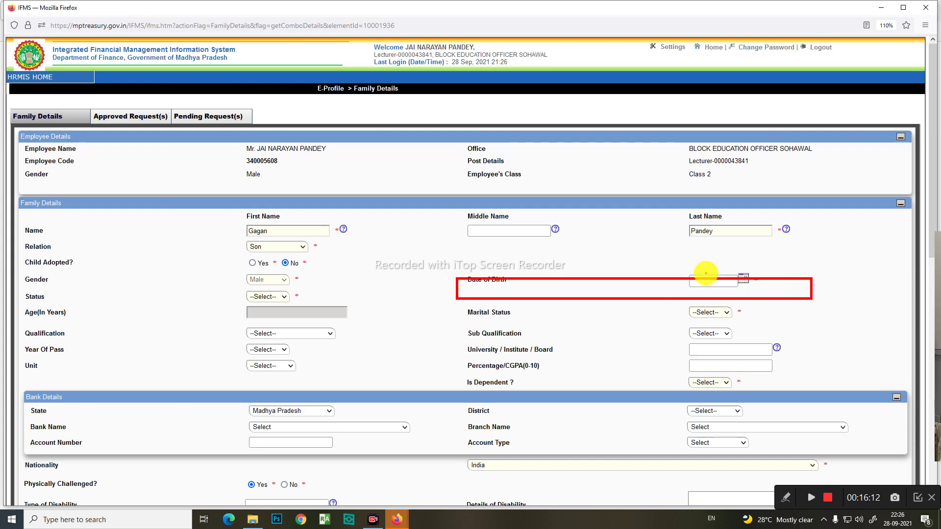
key("Escape")
left_click(702, 282)
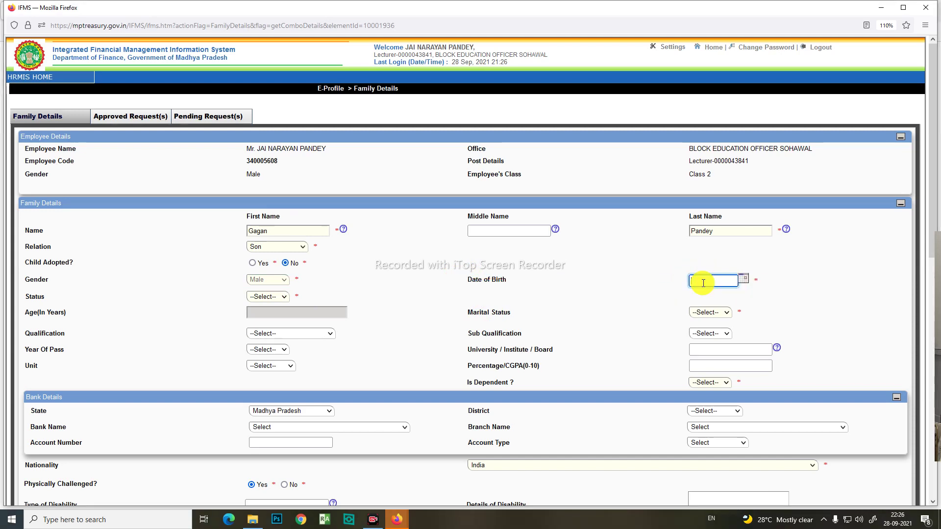
type("05")
key("Tab")
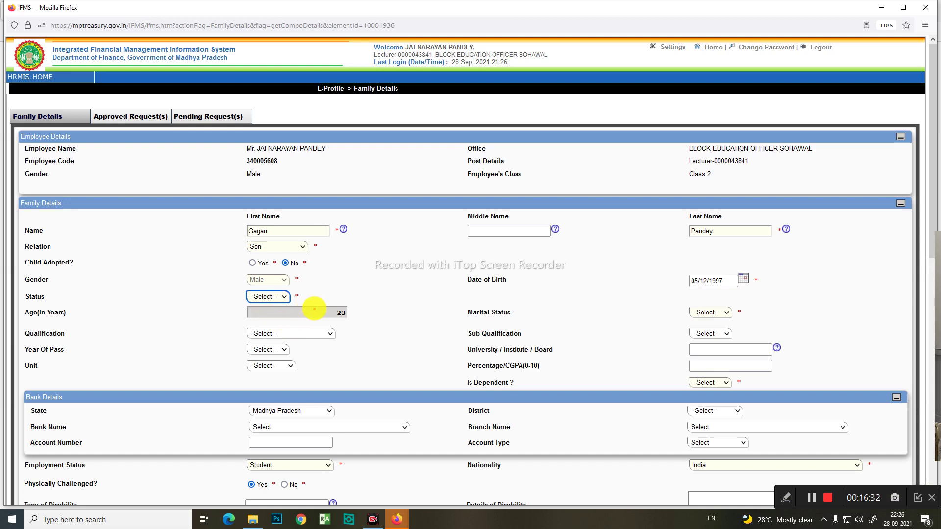
mouse_move(316, 304)
left_mouse_down()
mouse_move(343, 325)
mouse_move(353, 315)
mouse_move(358, 322)
left_mouse_up()
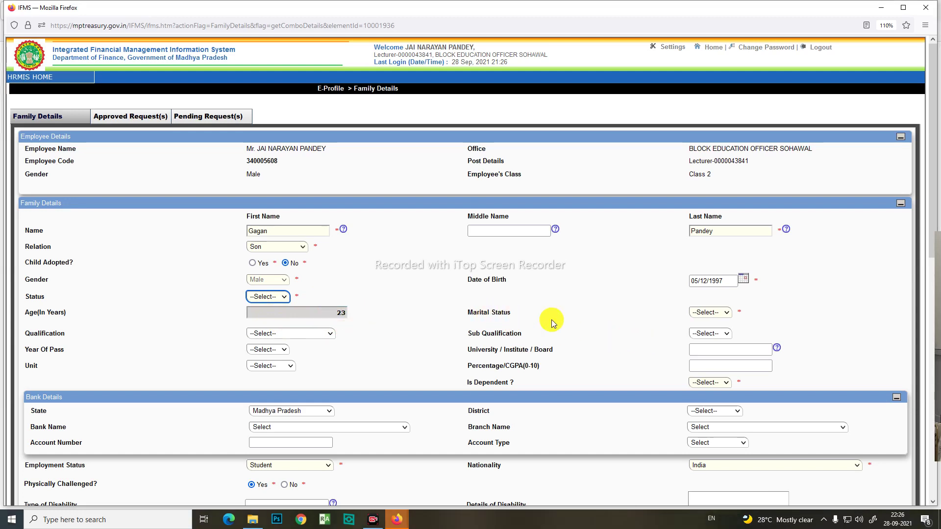
left_click(723, 315)
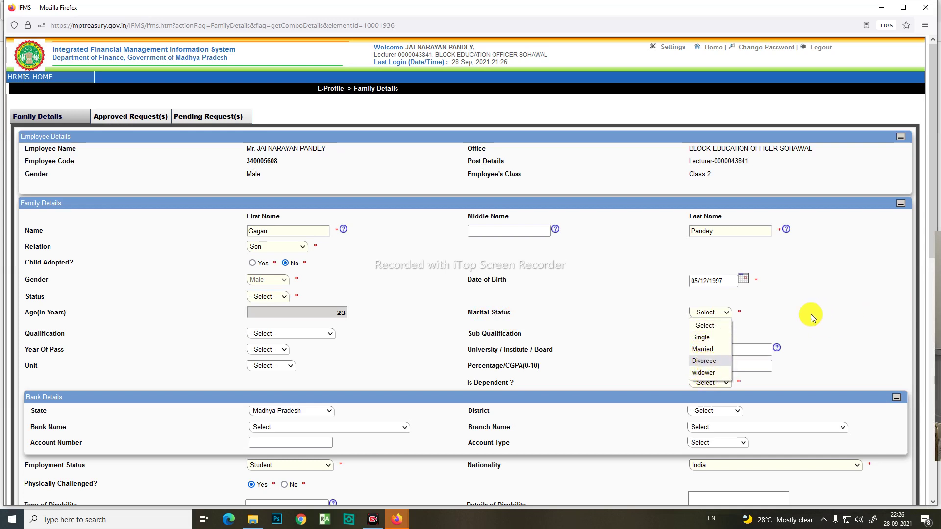
left_click(700, 338)
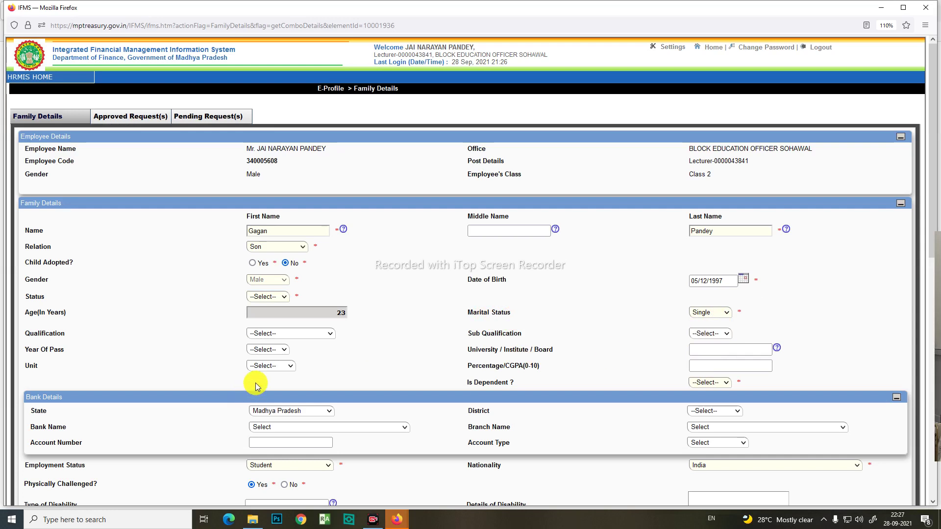
Step: Fill in the son's education details: Graduate, B.Sc., year of pass 2020, university APSU Rewa, unit Percentage, 87.6
left_click(332, 335)
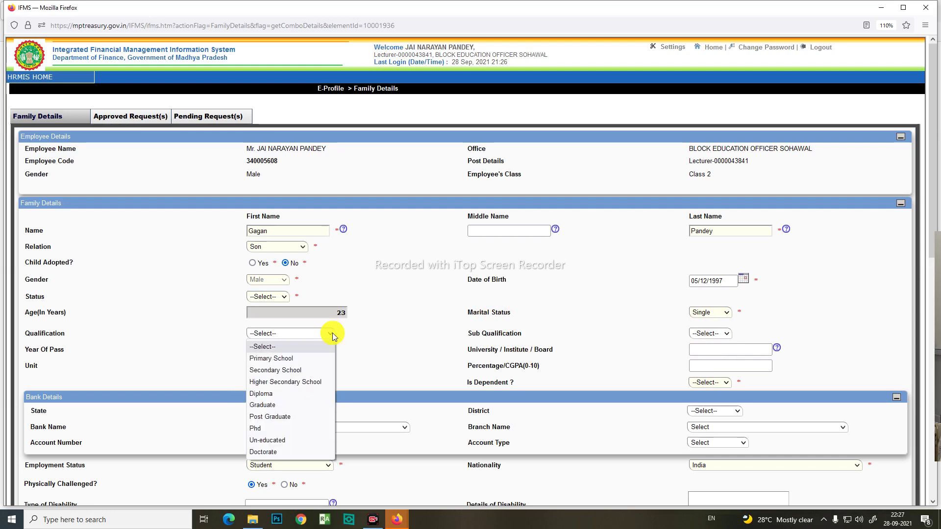
left_click(276, 405)
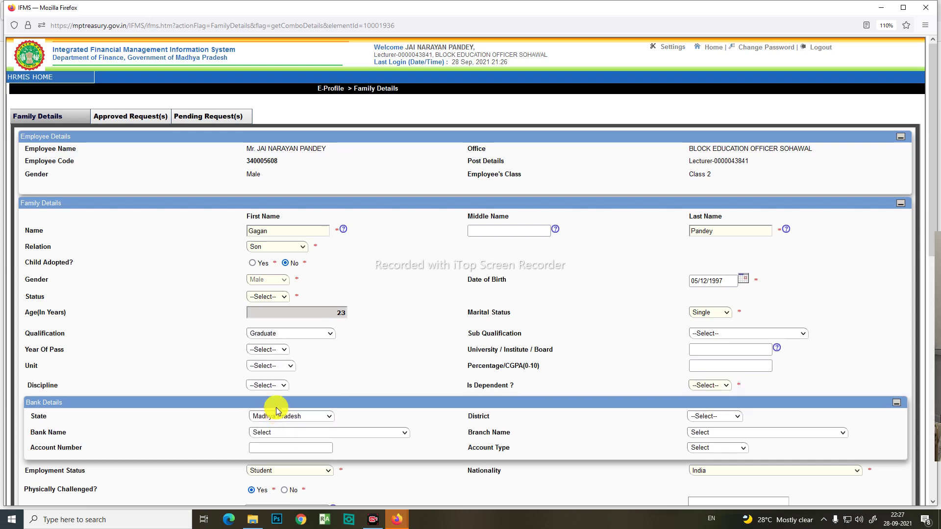
left_click(748, 334)
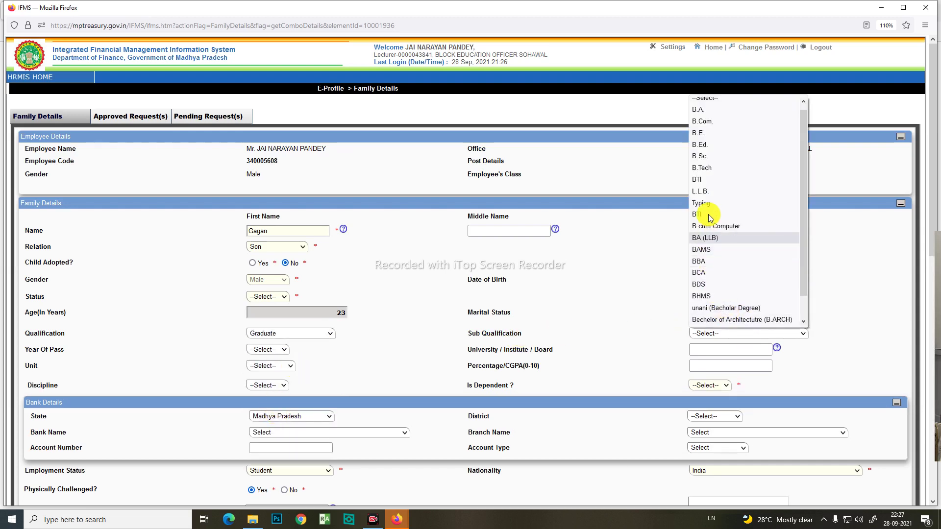
left_click(710, 157)
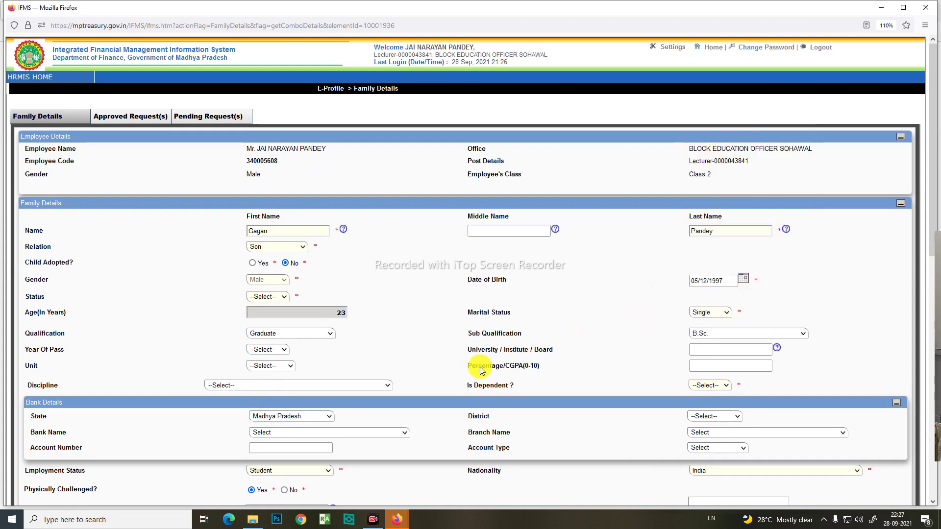
scroll(416, 346, "down", 3)
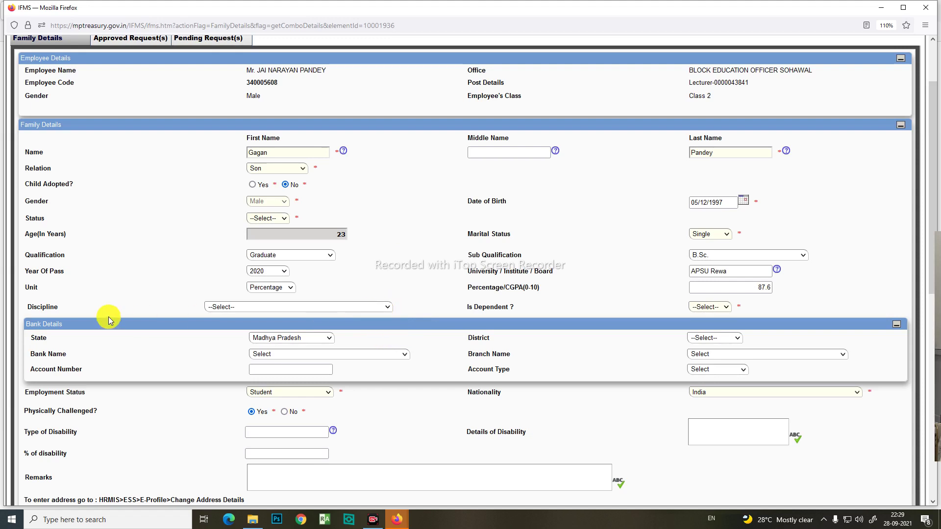
Step: Examine the available Discipline options without choosing one, and locate the mandatory Is Dependent field
left_click(381, 308)
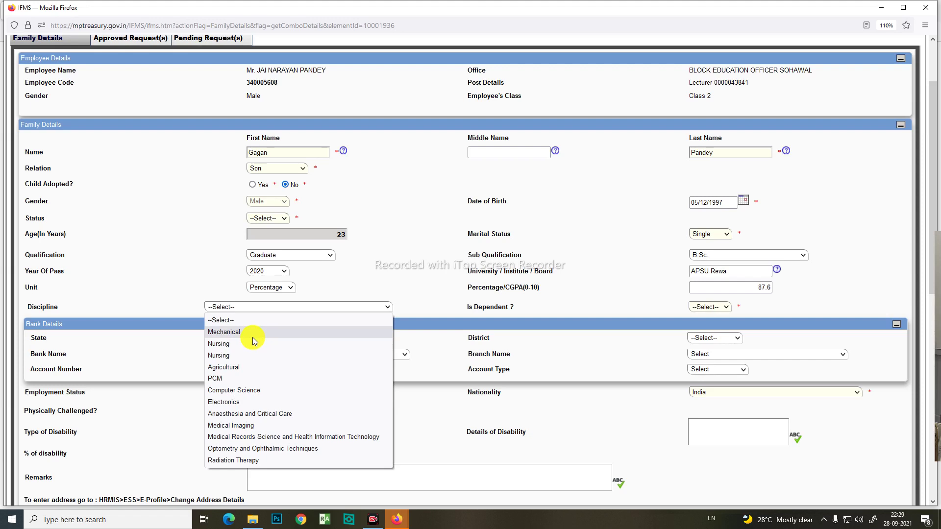
left_click(423, 277)
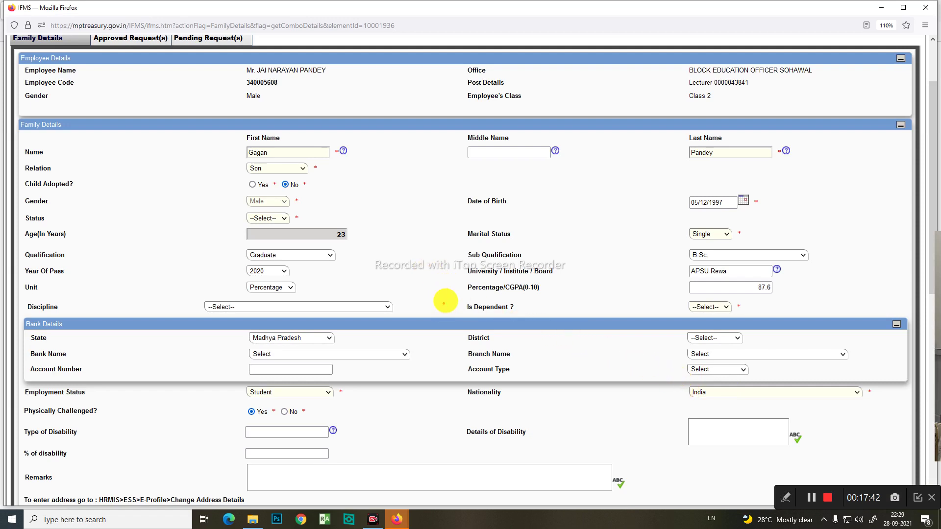
left_click_drag(454, 295, 521, 329)
mouse_move(599, 321)
left_mouse_down()
mouse_move(766, 322)
mouse_move(762, 310)
left_mouse_up()
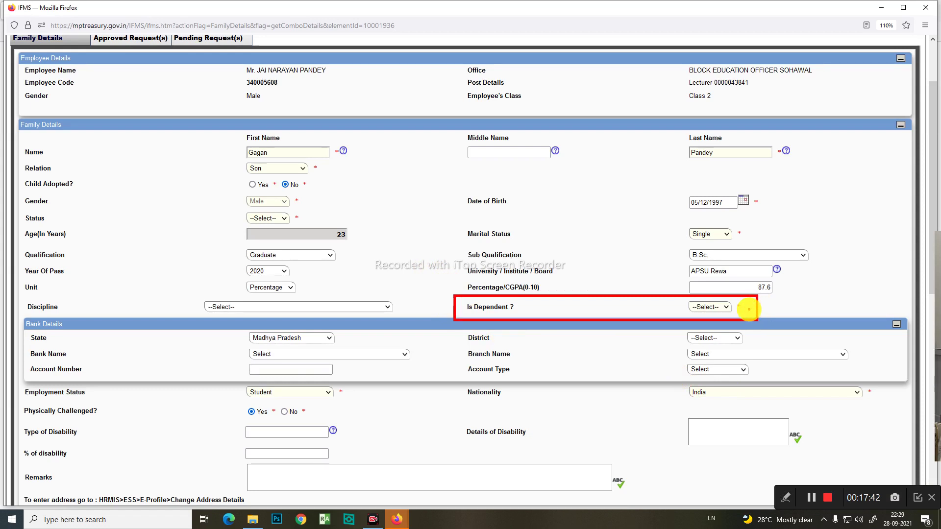
key("Escape")
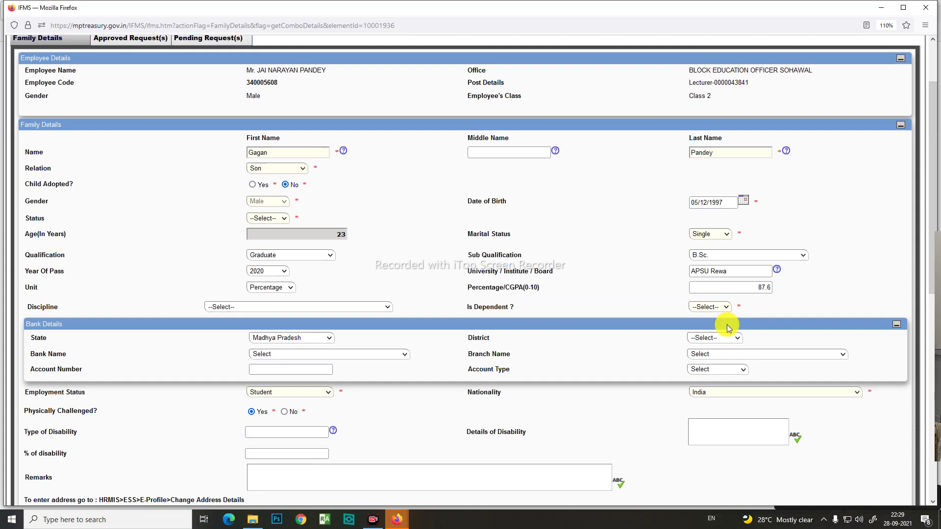
Step: Set the son's Is Dependent field to Yes after trying the No option
left_click(729, 306)
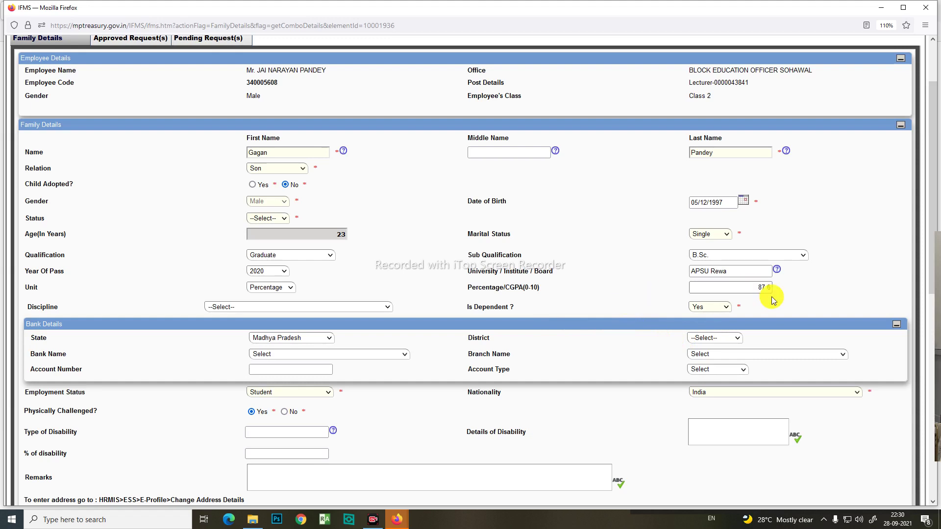
left_click(726, 308)
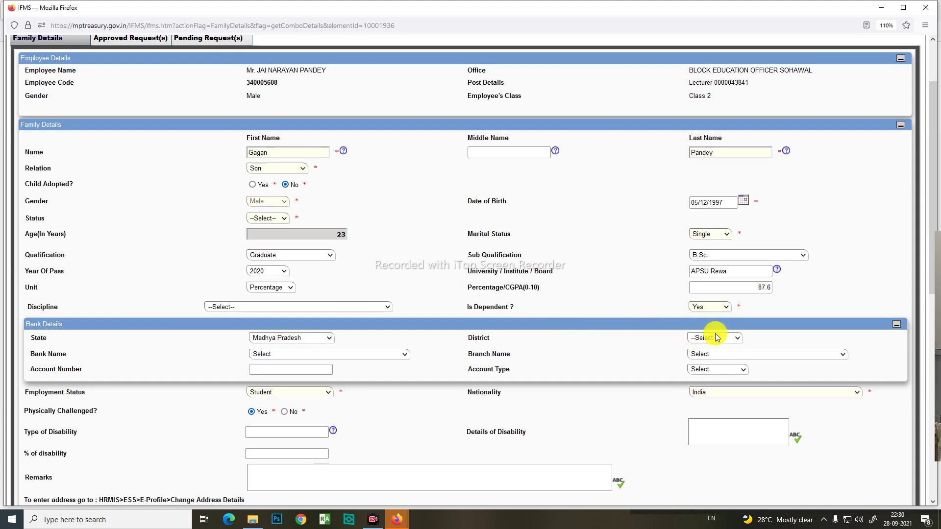
left_click(724, 309)
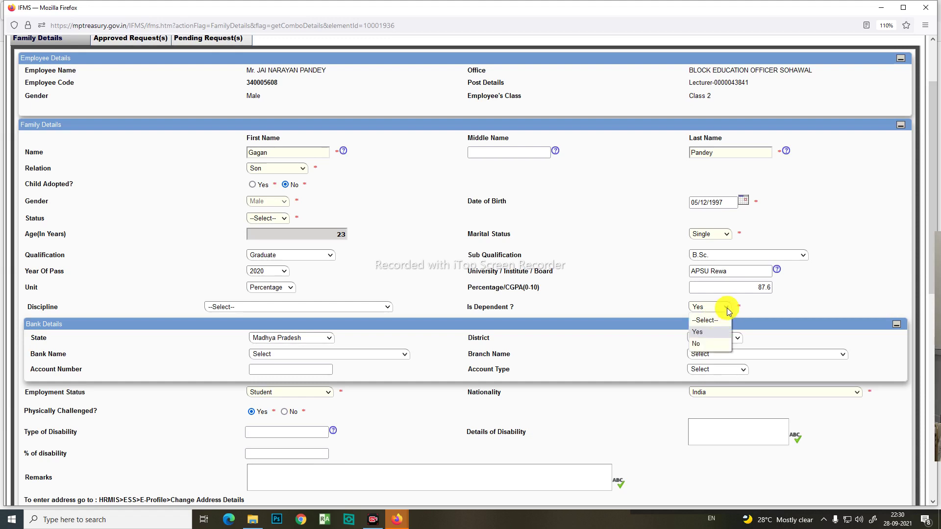
left_click(710, 342)
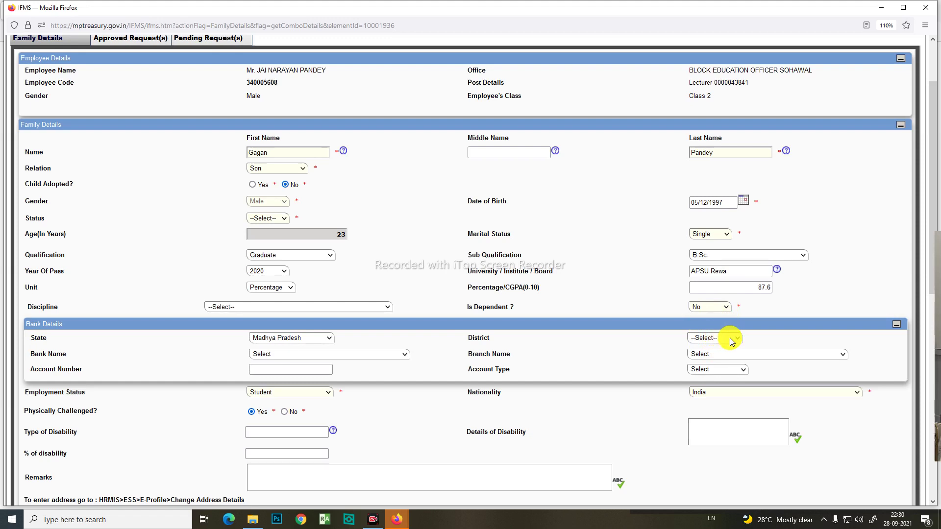
left_click(727, 306)
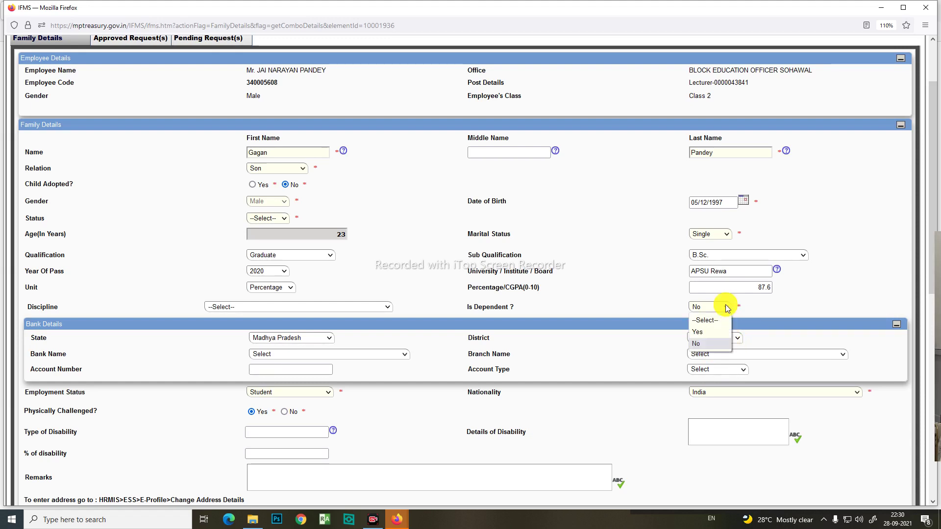
left_click(708, 333)
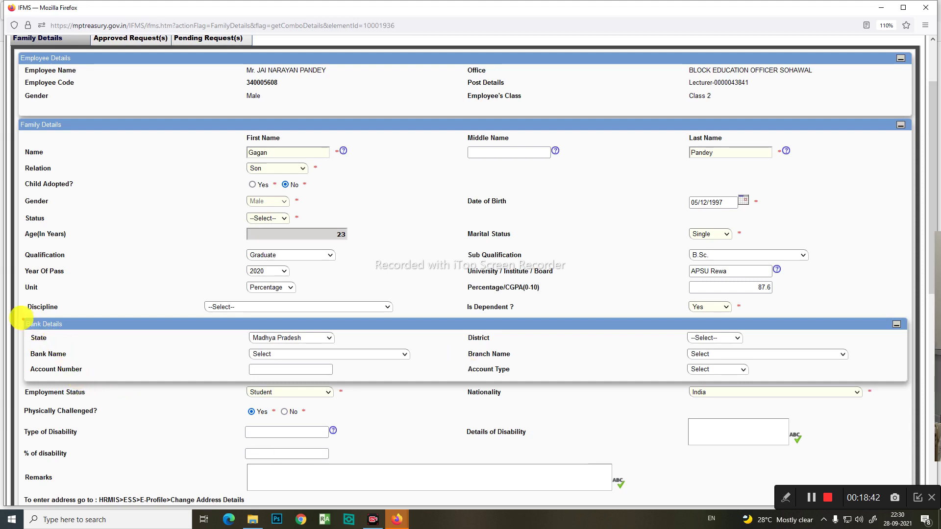
mouse_move(28, 325)
left_mouse_down()
mouse_move(35, 336)
mouse_move(338, 380)
mouse_move(861, 381)
mouse_move(912, 388)
mouse_move(906, 371)
left_mouse_up()
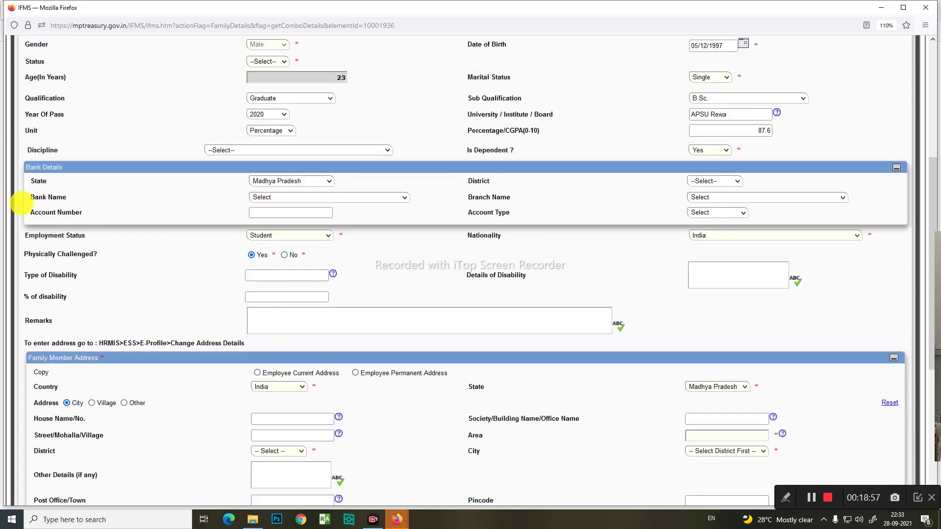
mouse_move(72, 183)
left_mouse_down()
mouse_move(88, 191)
mouse_move(132, 158)
left_mouse_up()
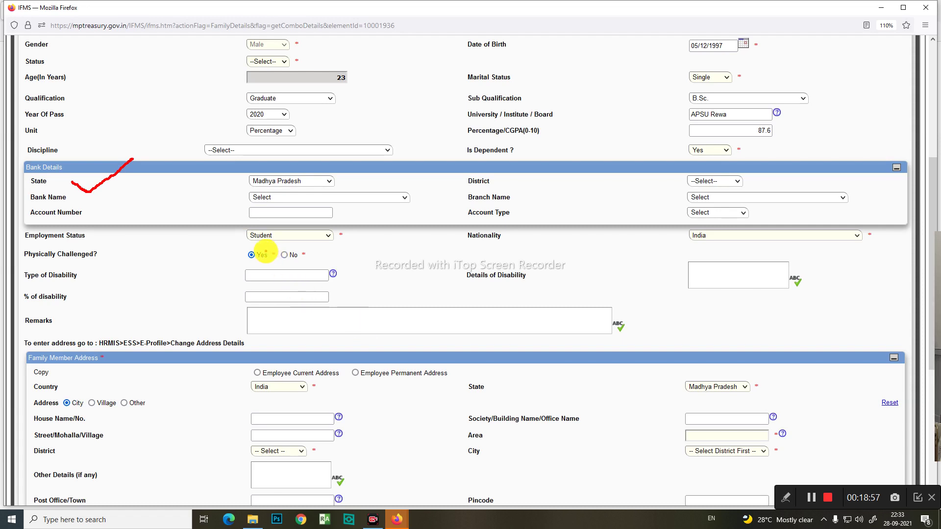
mouse_move(271, 252)
left_mouse_down()
mouse_move(275, 270)
mouse_move(276, 245)
left_mouse_up()
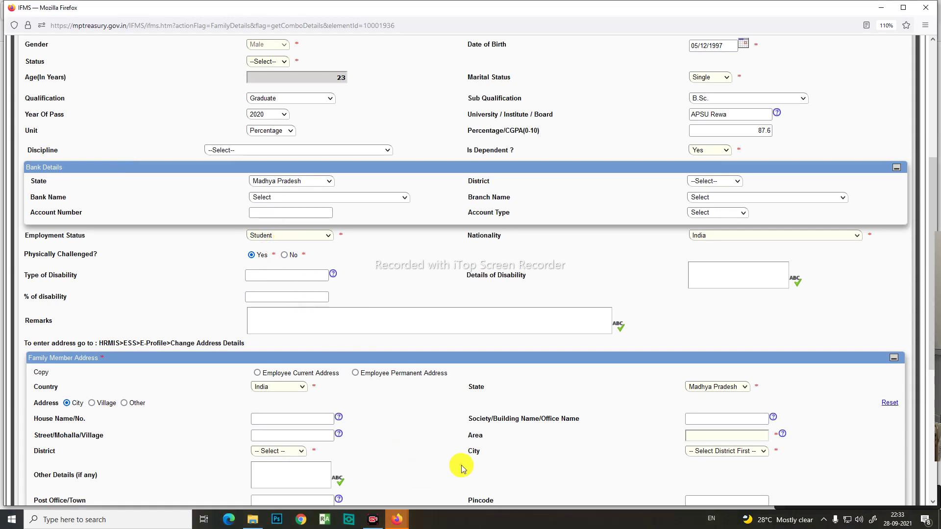
Step: Copy the Employee Permanent Address into the Family Member Address section and accept the confirmation
scroll(339, 384, "down", 5)
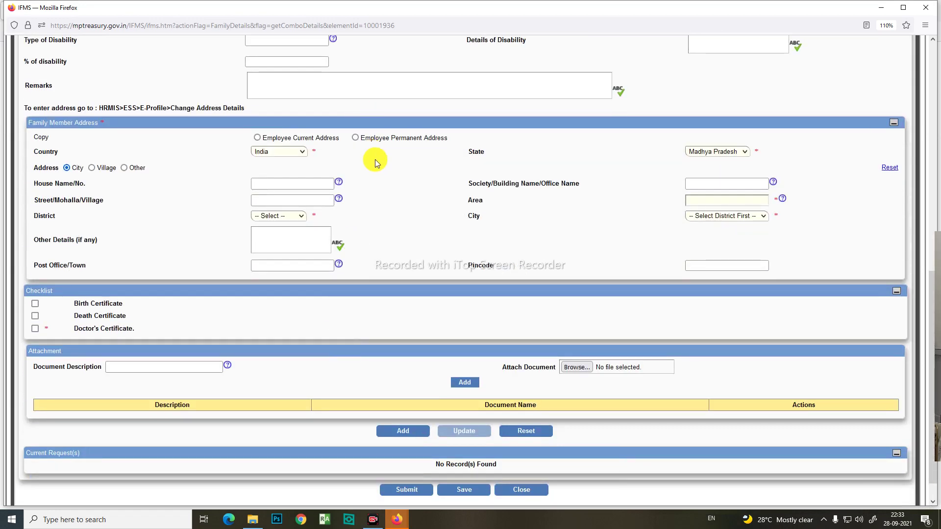
scroll(375, 163, "up", 2)
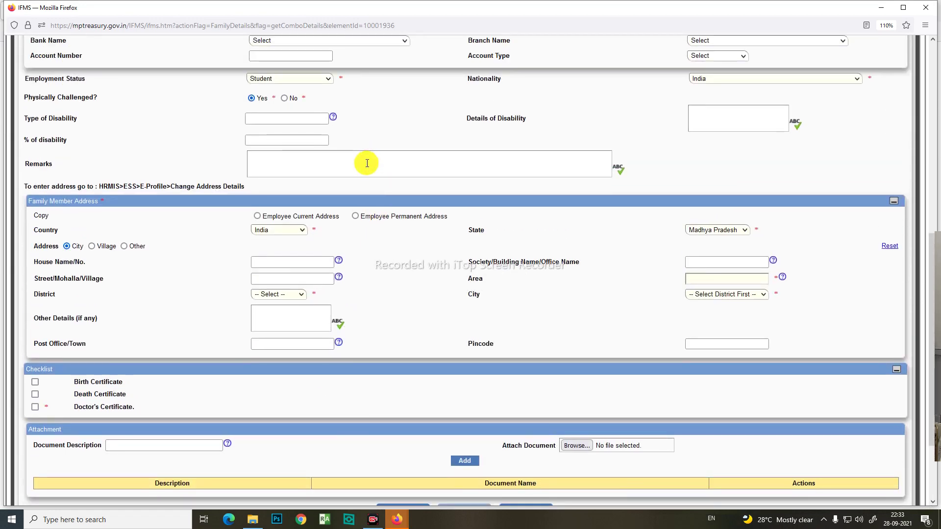
left_click(355, 217)
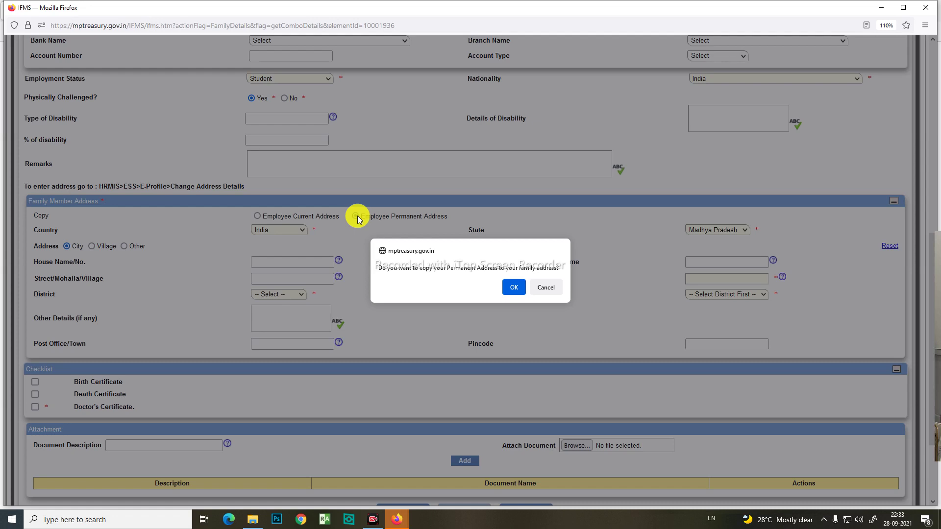
left_click(513, 287)
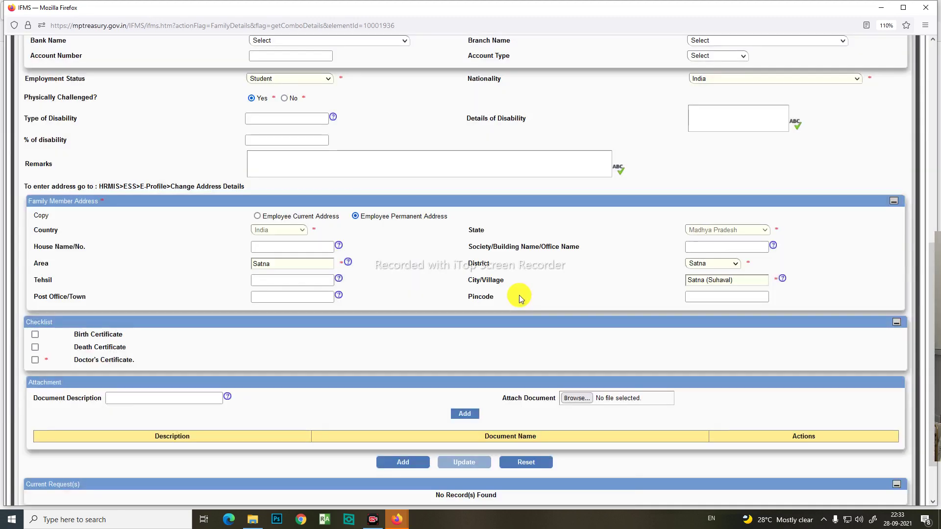
Step: Review the copied family address, checking the House Name/No., Society/Building Name, Tehsil, Post Office/Town and Pincode fields
scroll(519, 296, "down", 2)
left_click(292, 187)
left_click(706, 191)
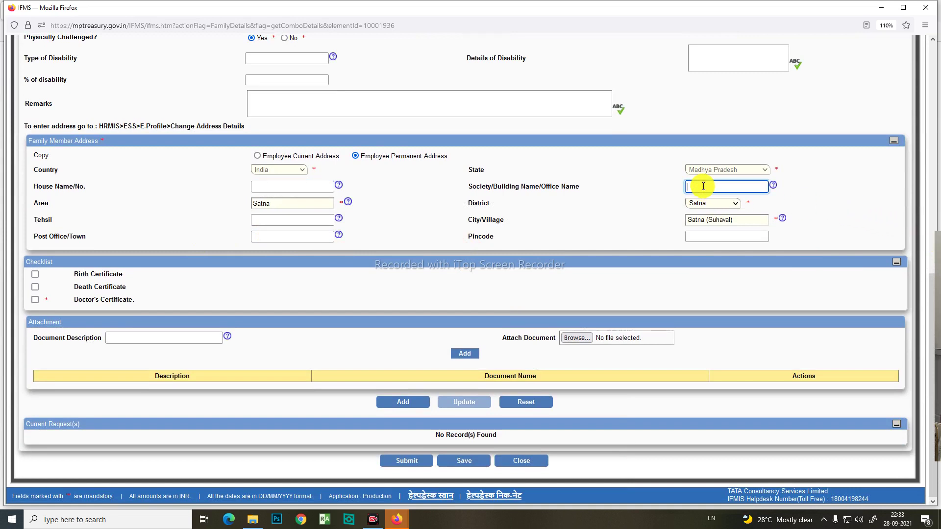
left_click(278, 218)
left_click(274, 236)
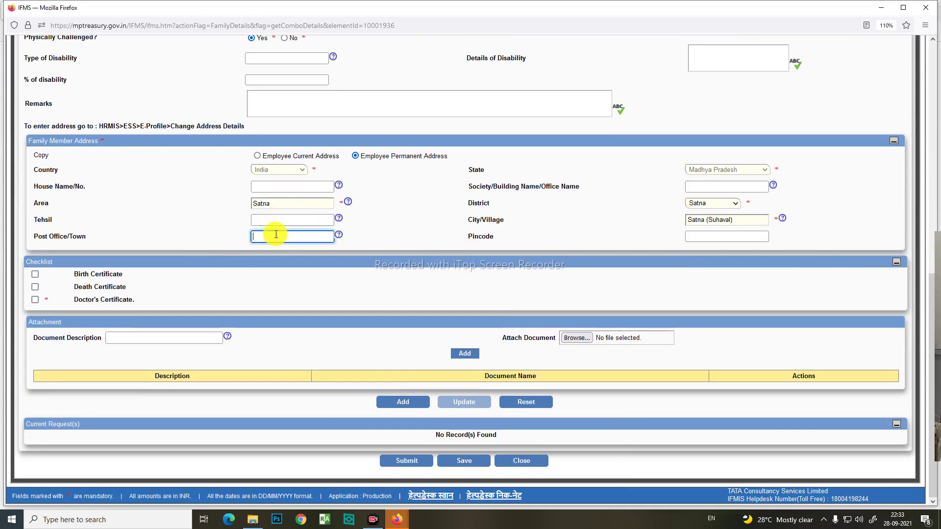
left_click(699, 226)
left_click(694, 237)
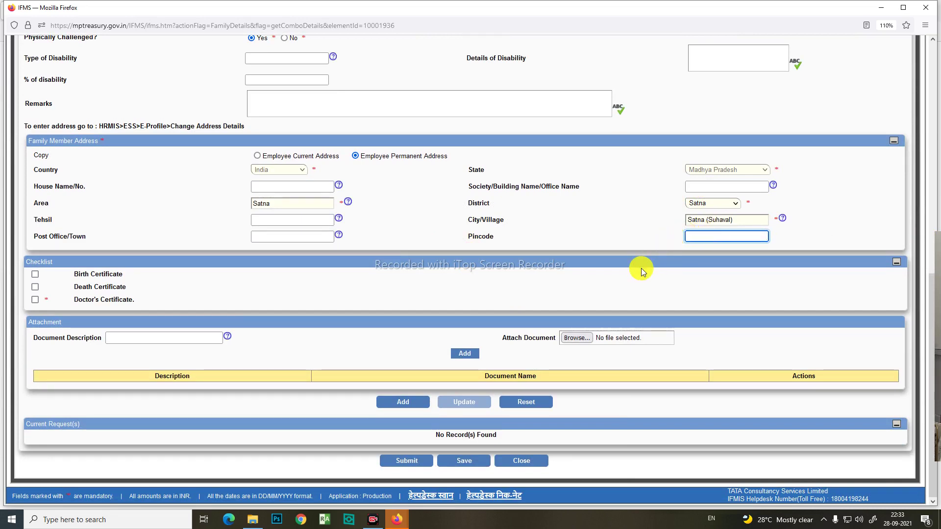
scroll(627, 255, "up", 3)
scroll(103, 398, "down", 3)
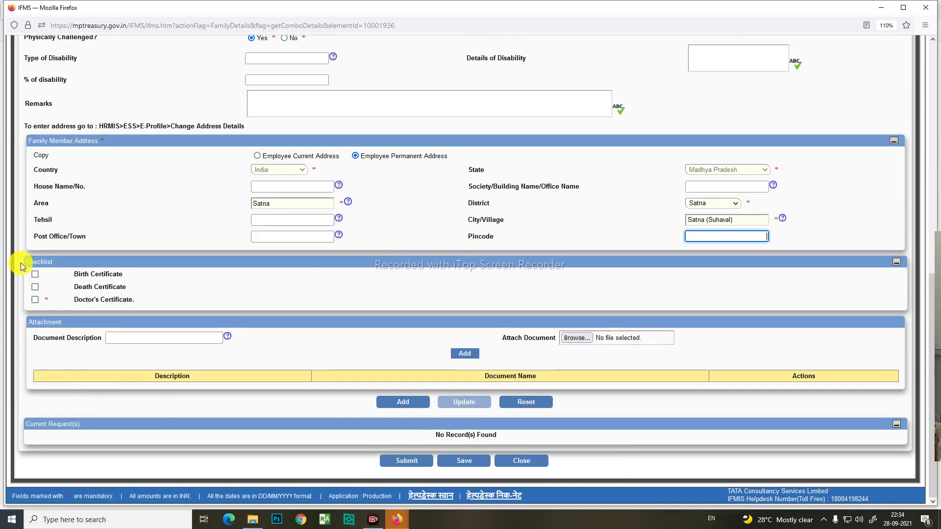
Step: Set Physically Challenged to No for the son
scroll(110, 275, "up", 3)
scroll(110, 278, "up", 5)
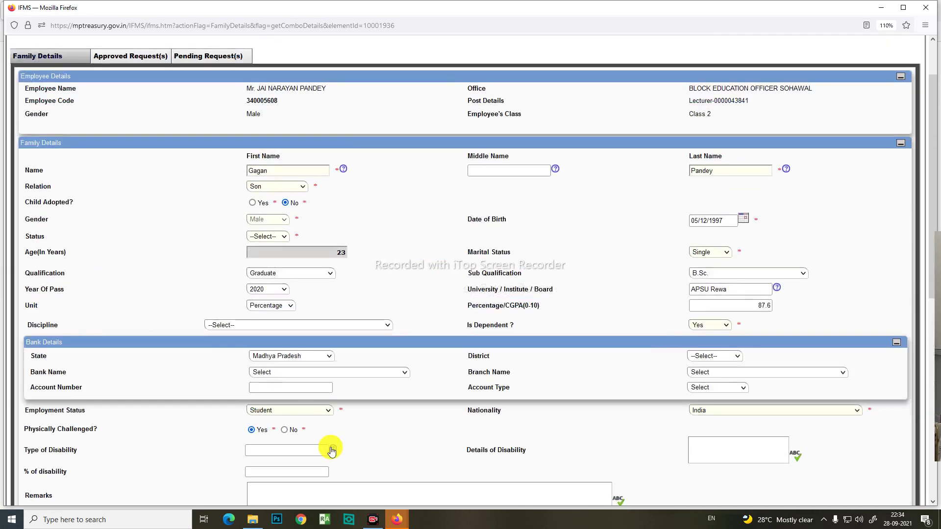
double_click(241, 425)
scroll(289, 429, "down", 2)
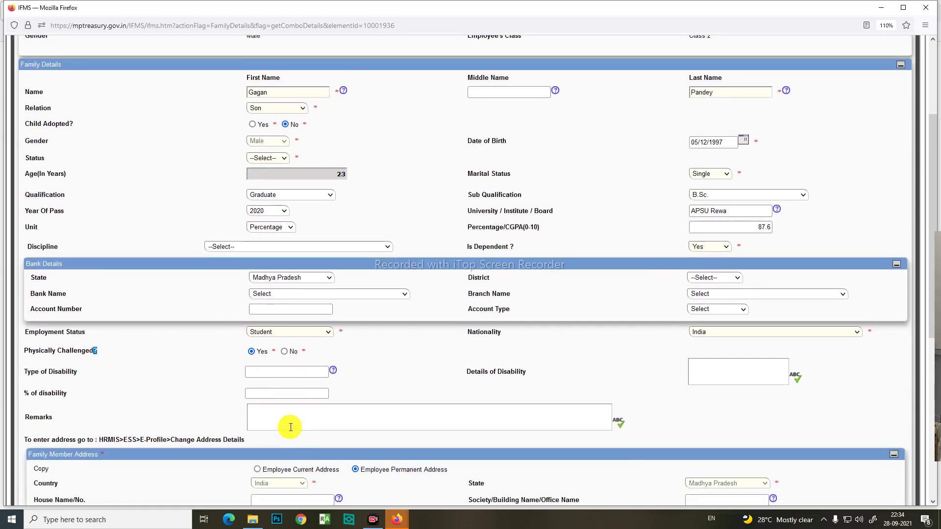
left_click(284, 351)
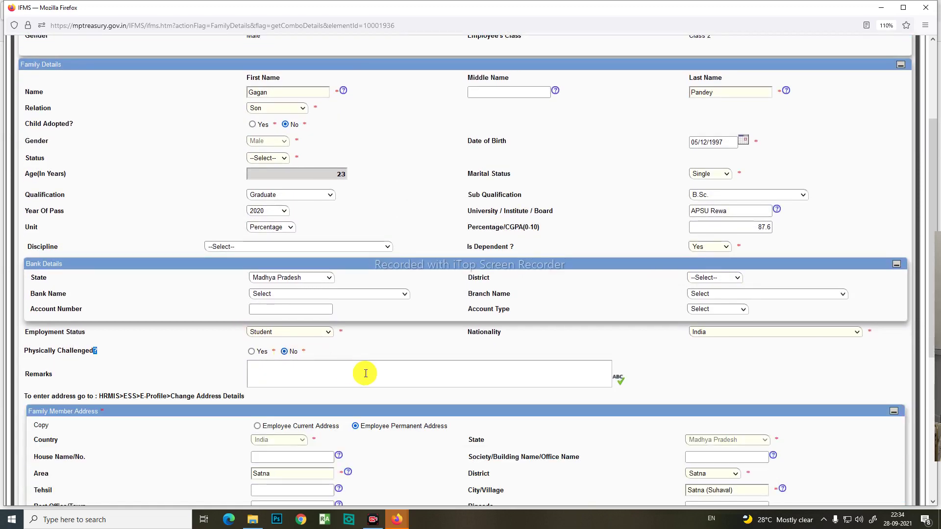
Step: Go through the optional and mandatory Family Member Address fields again, including Tehsil, Post Office/Town, City/Village and Pincode
scroll(368, 374, "down", 5)
scroll(368, 374, "down", 1)
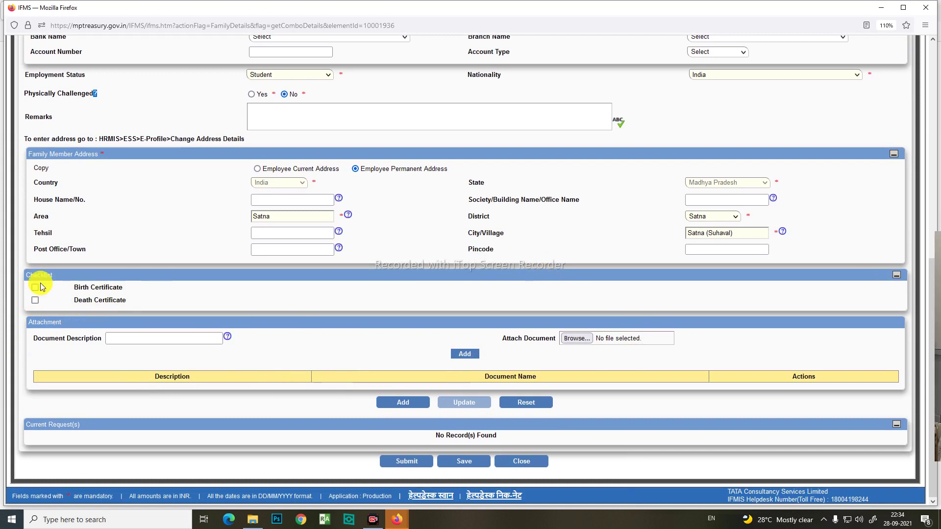
left_click(315, 232)
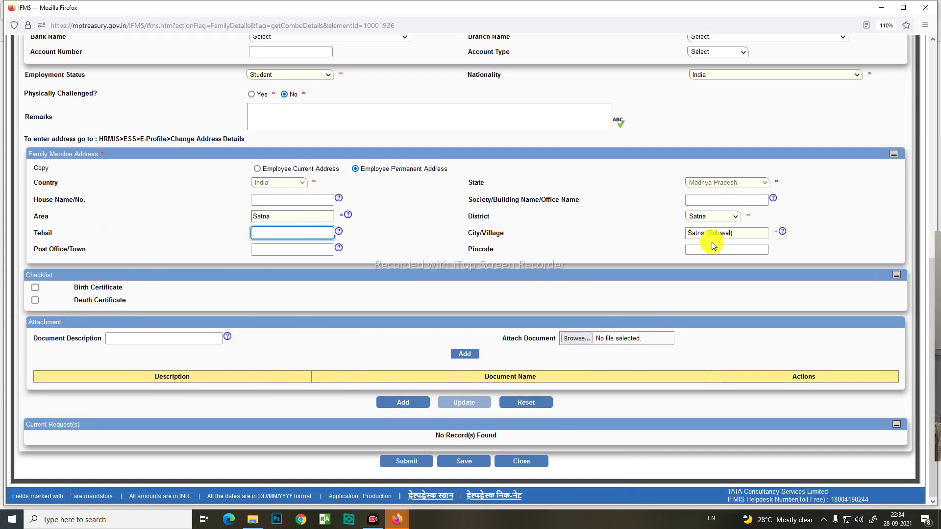
left_click(706, 197)
left_click(700, 250)
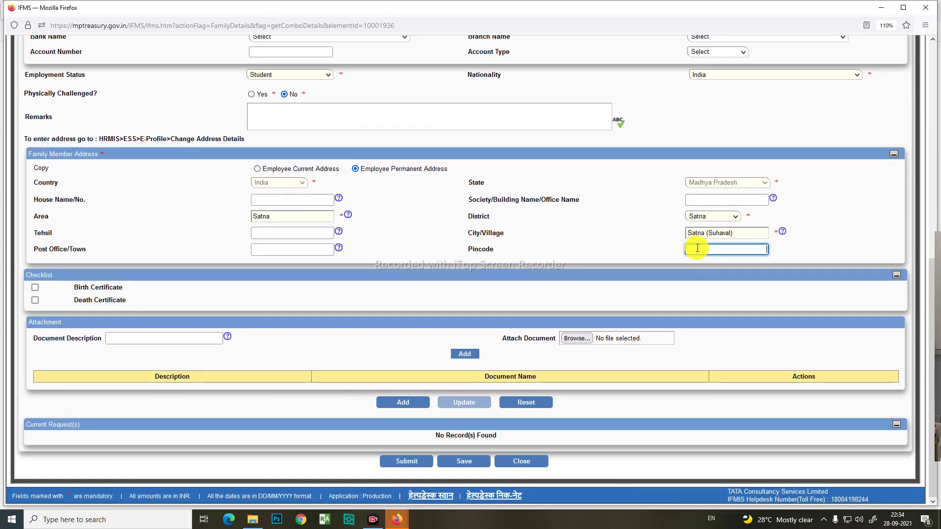
left_click(280, 249)
left_click(269, 206)
left_click(275, 248)
left_click(724, 234)
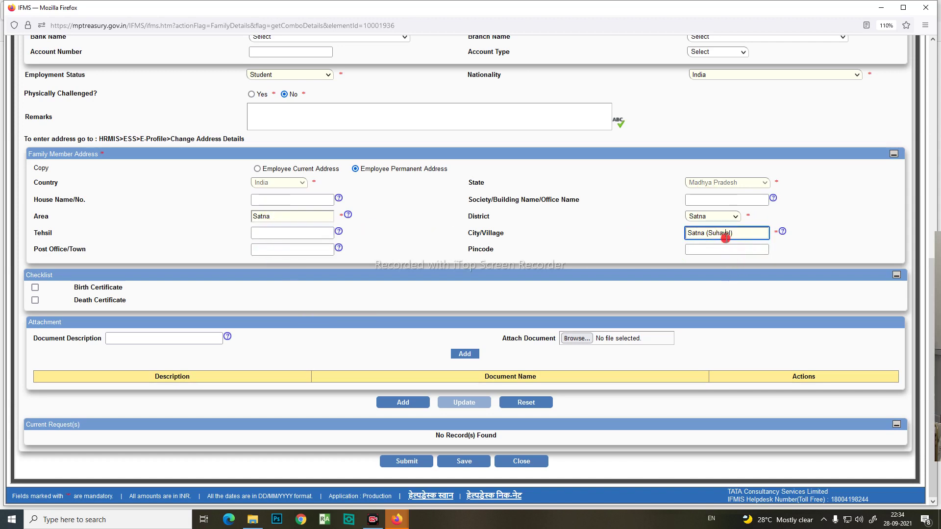
left_click(719, 248)
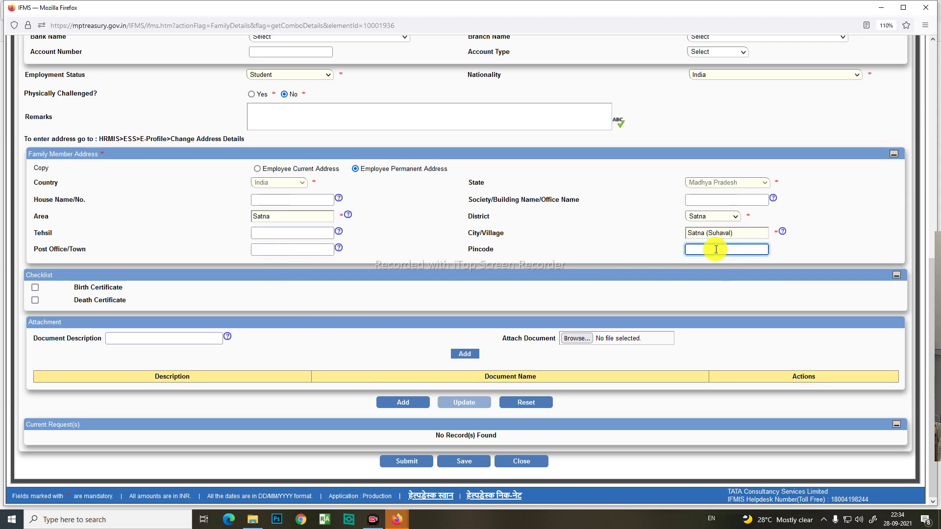
left_click(713, 193)
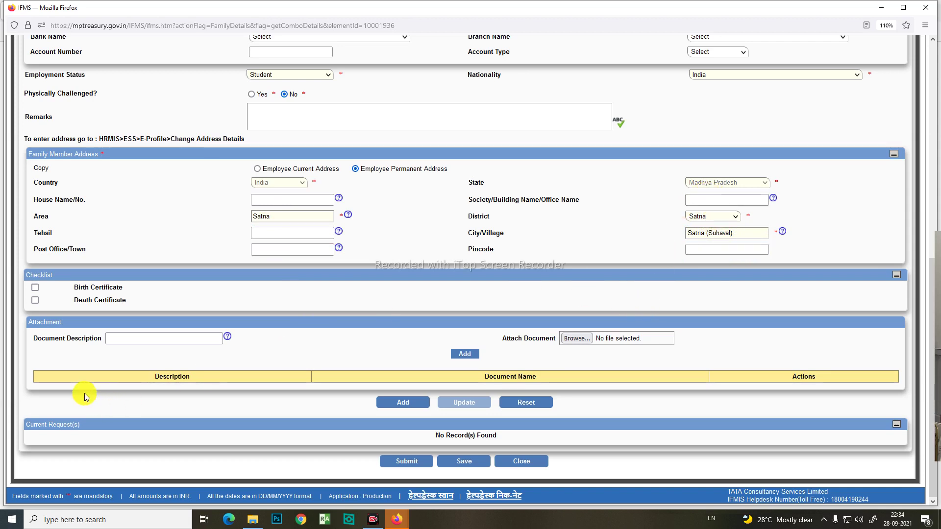
Step: Tick Birth Certificate in the Checklist and copy its label text
left_click(34, 288)
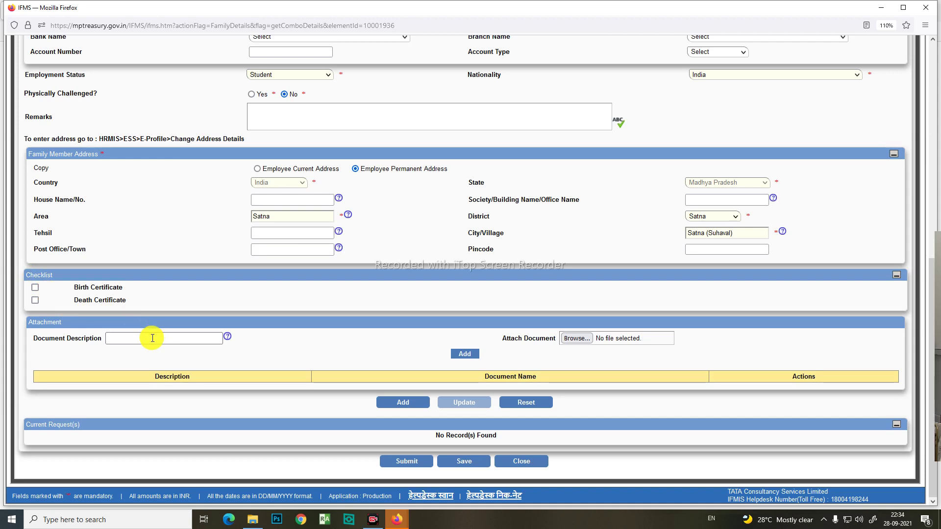
left_click(35, 287)
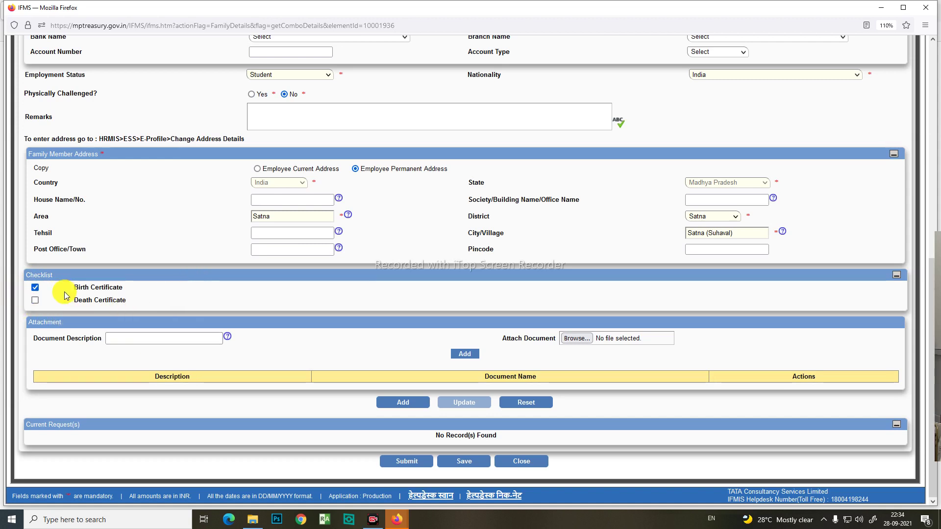
left_click(35, 288)
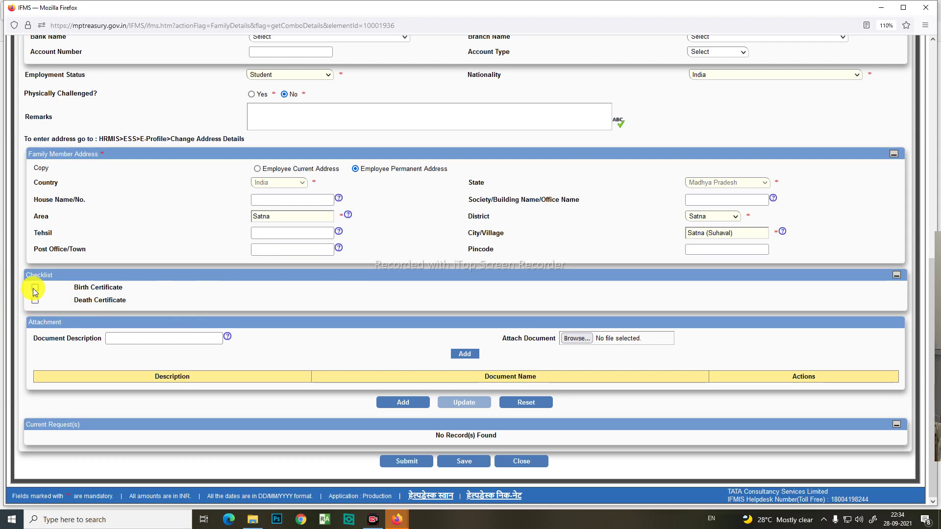
left_click(35, 287)
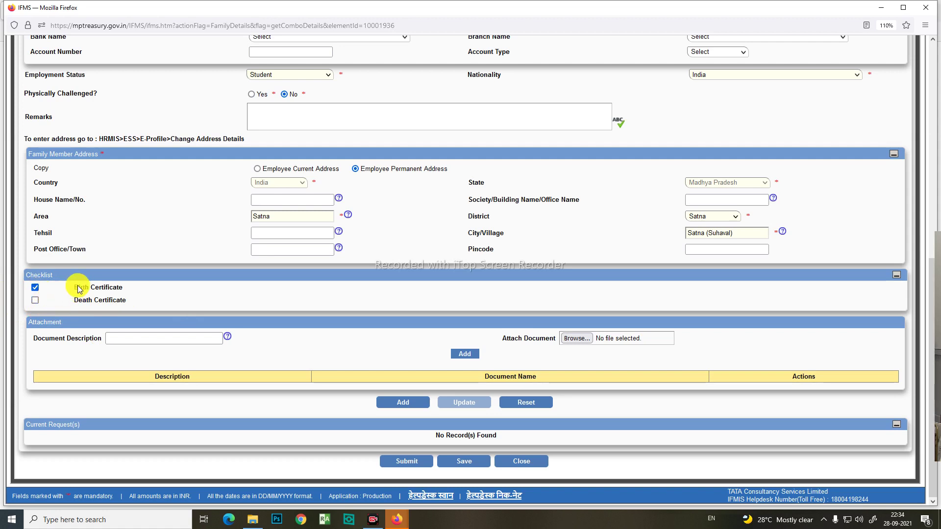
left_click_drag(79, 290, 145, 289)
key("ctrl+c")
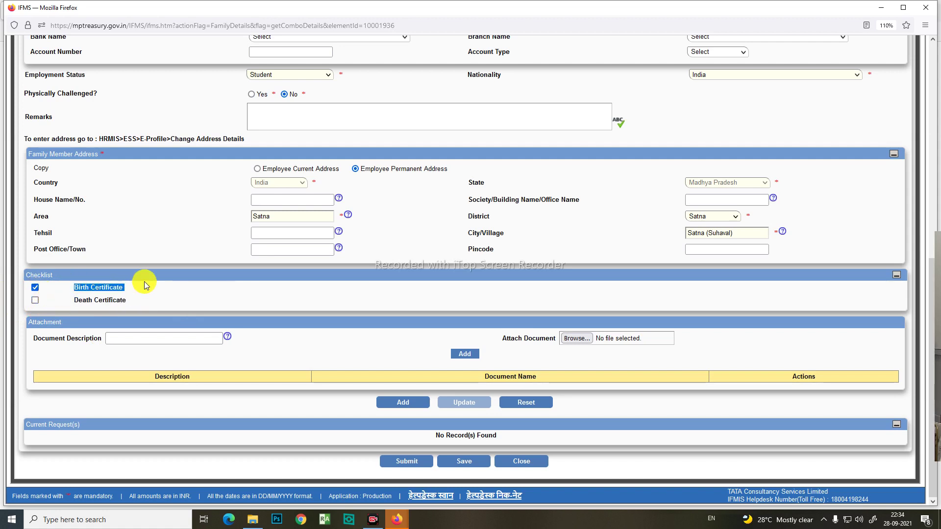
Step: Enter "Birth Certificate" as the Document Description in the Attachment section, without a leading or trailing space
left_click(164, 338)
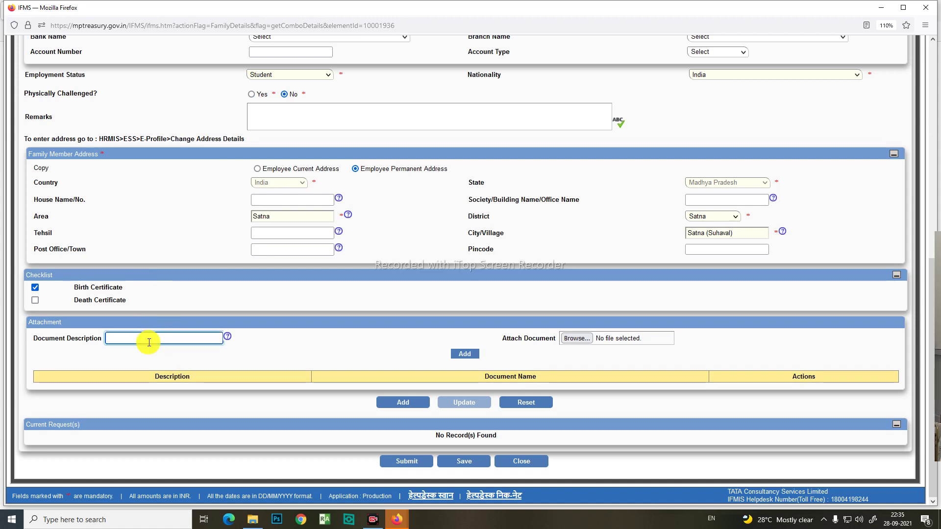
key("ctrl+v")
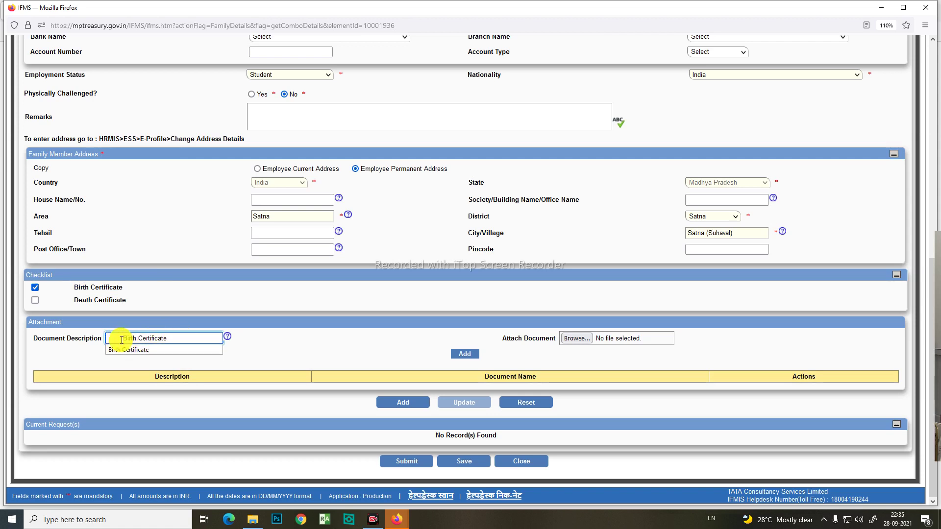
left_click(125, 349)
key("ctrl+a")
key("ctrl+v")
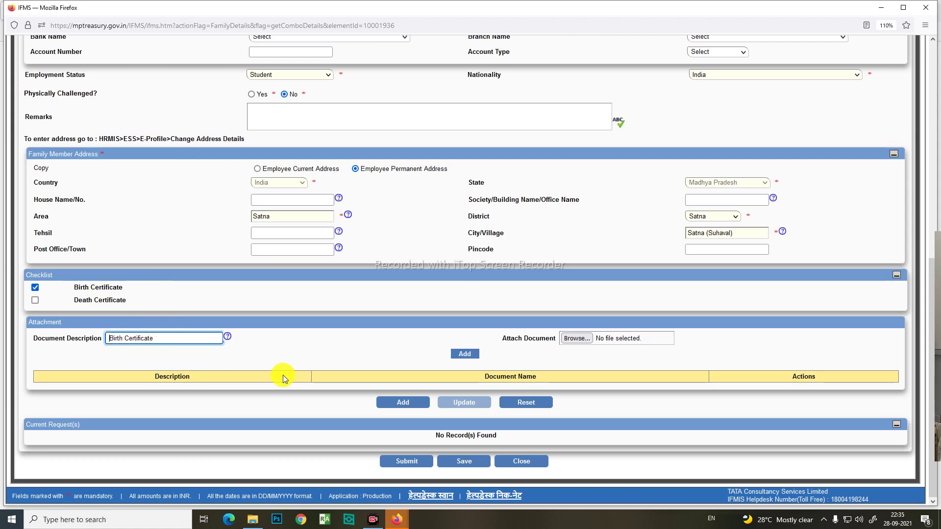
left_click(171, 342)
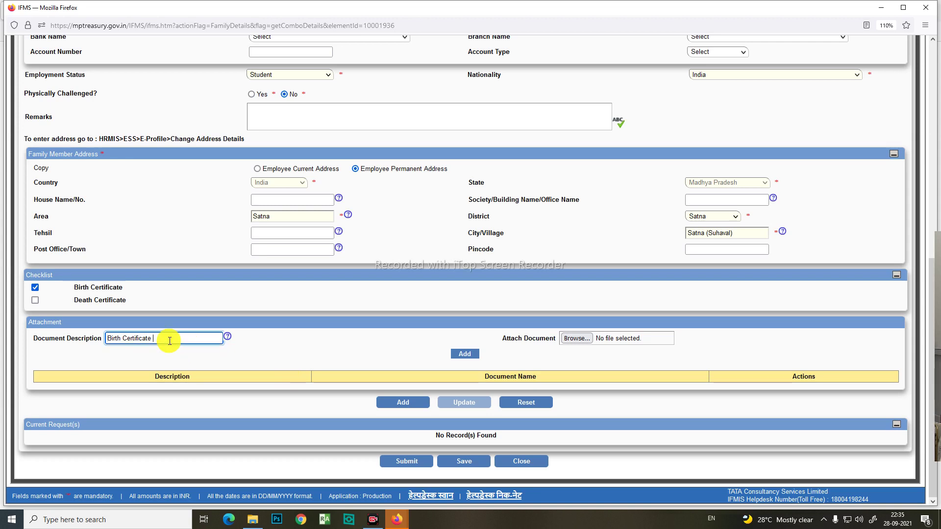
key("BackSpace")
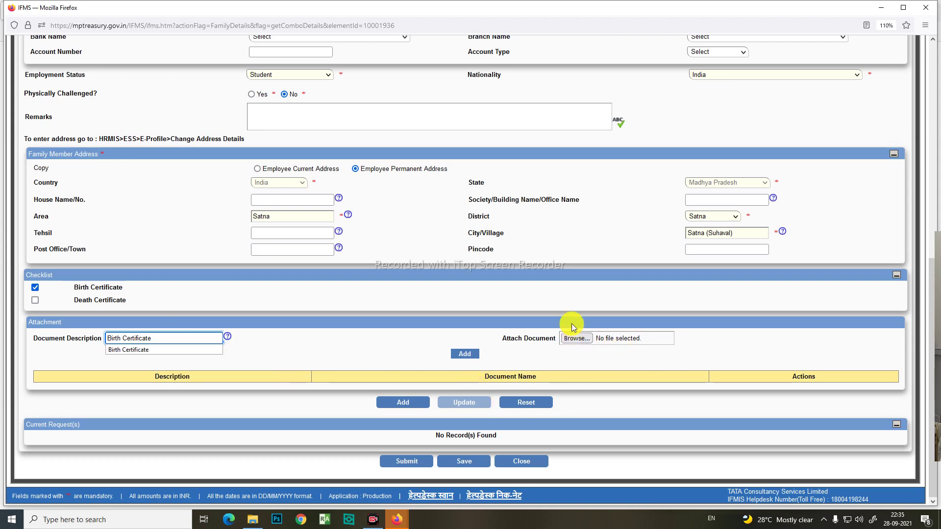
Step: Attach the 73 KB MS PDF from the JNP Qualification folder as the birth certificate and add it to the attachment list
left_click(577, 343)
left_click(578, 338)
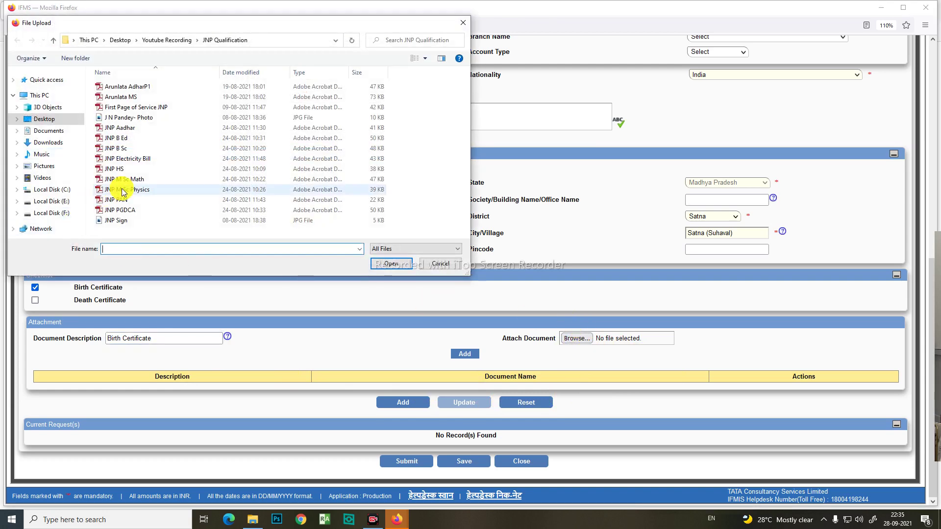
left_click(140, 190)
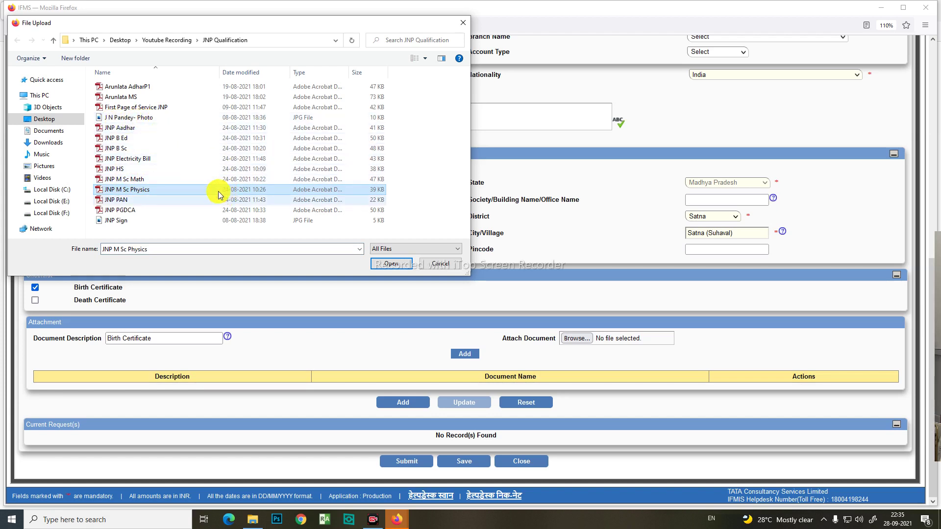
left_click(136, 97)
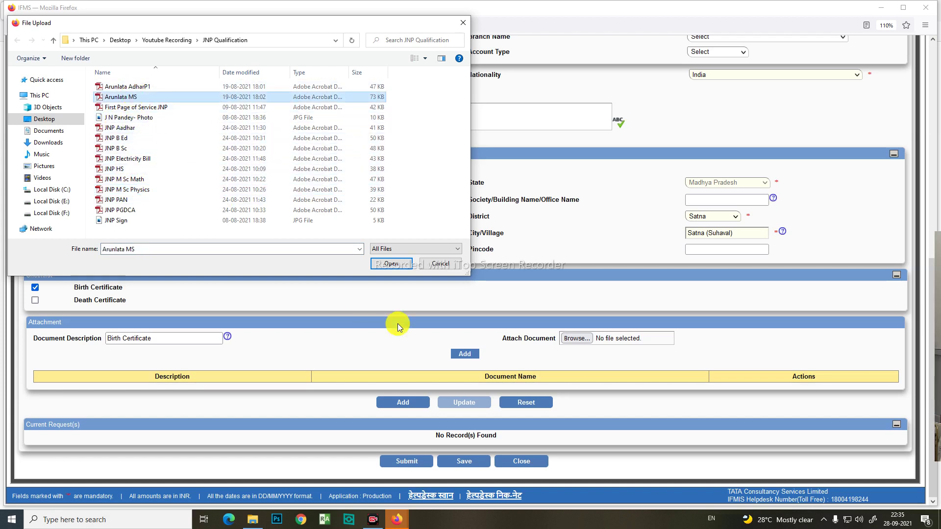
left_click(385, 263)
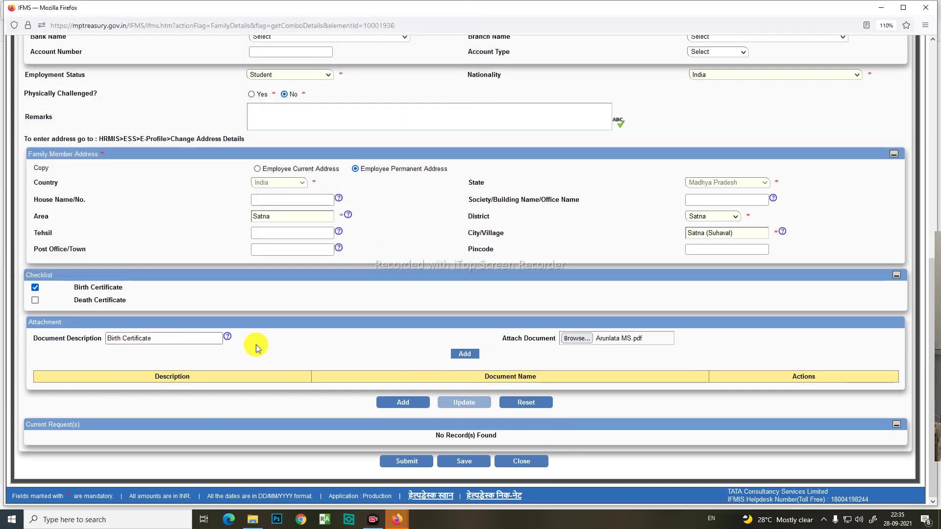
left_click(487, 355)
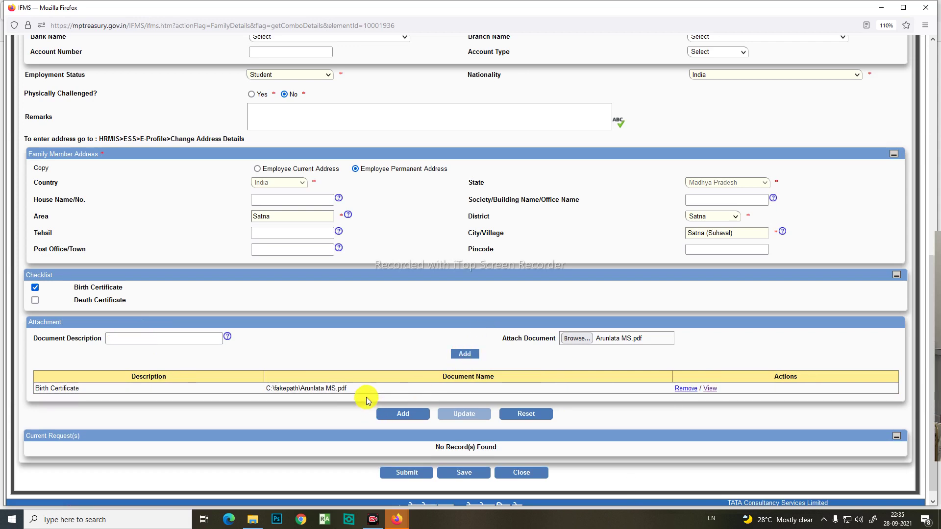
Step: Try to add the son's record to the current requests and set his Status to Alive
left_click(405, 415)
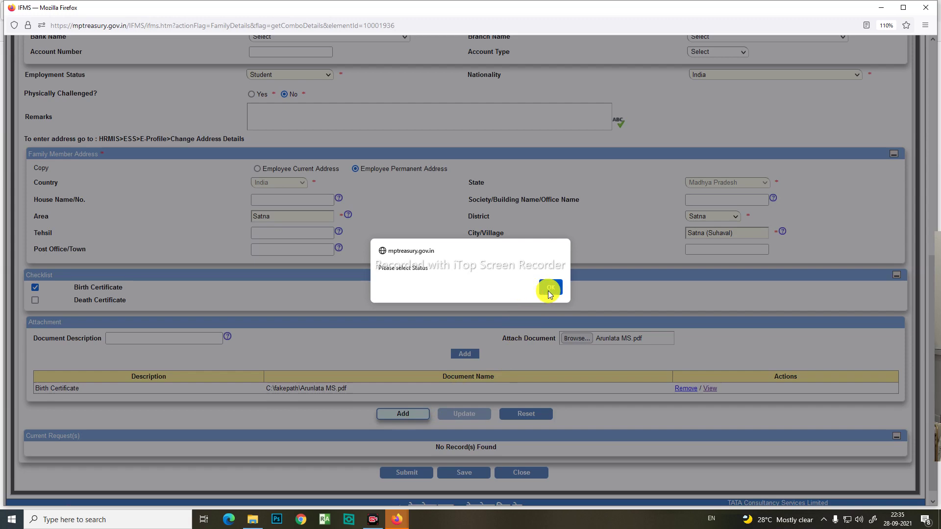
left_click(549, 289)
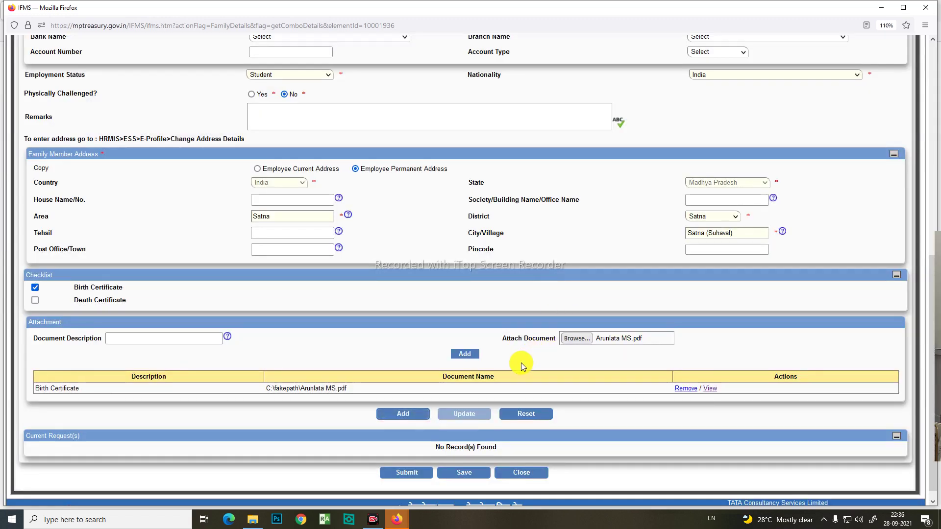
scroll(290, 272, "up", 6)
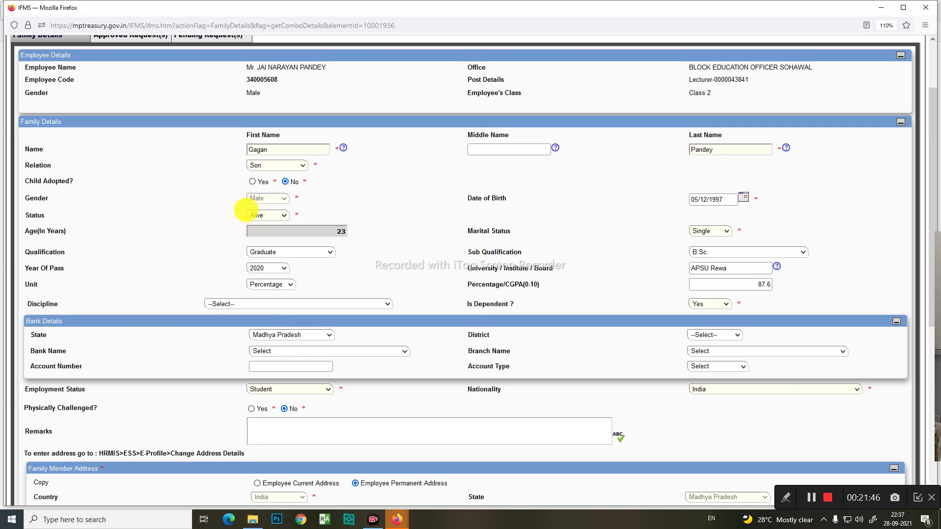
left_click_drag(244, 216, 260, 214)
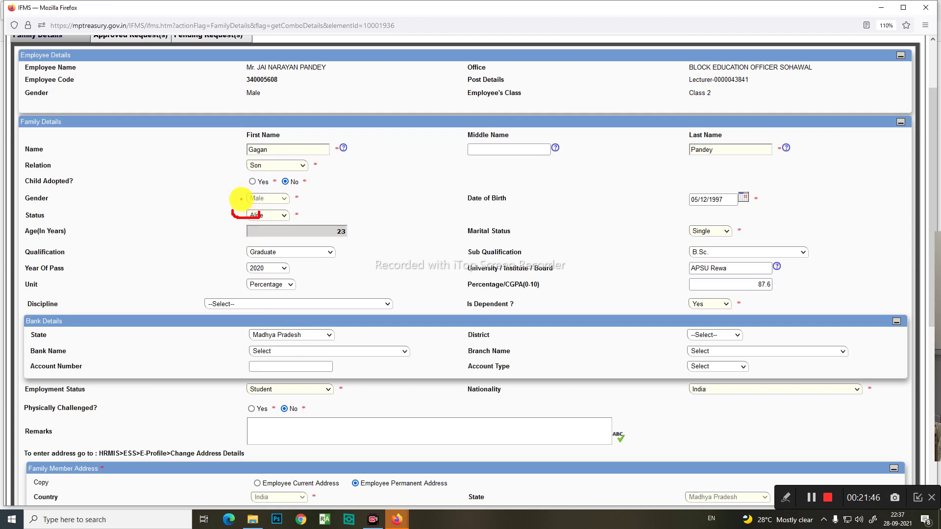
left_click_drag(239, 206, 309, 226)
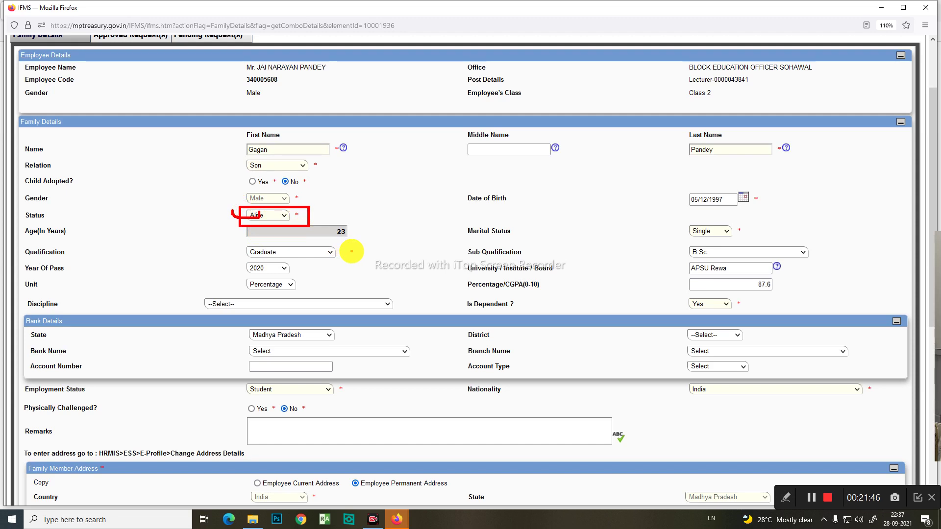
scroll(351, 251, "down", 6)
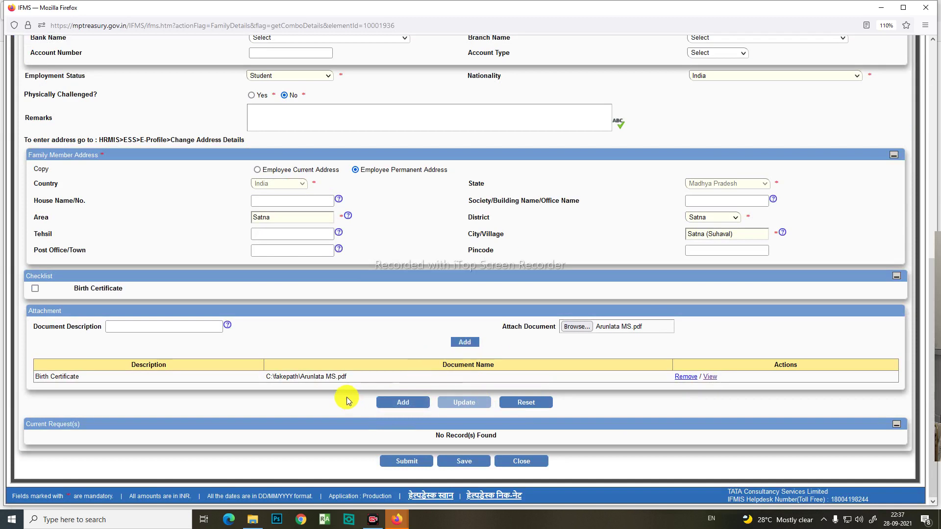
Step: Add the son's completed family record, with its birth certificate attachment, to the Current Request(s) list
triple_click(363, 376)
left_click(362, 378)
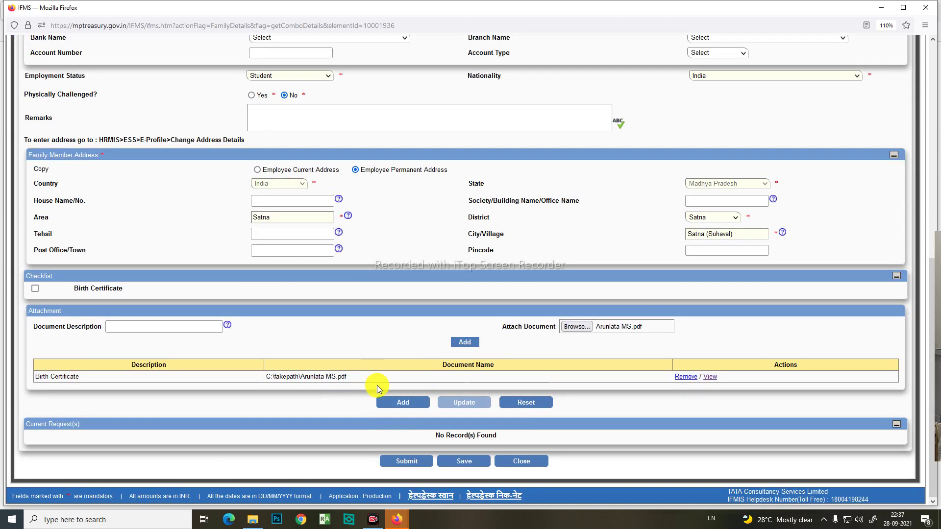
left_click(417, 401)
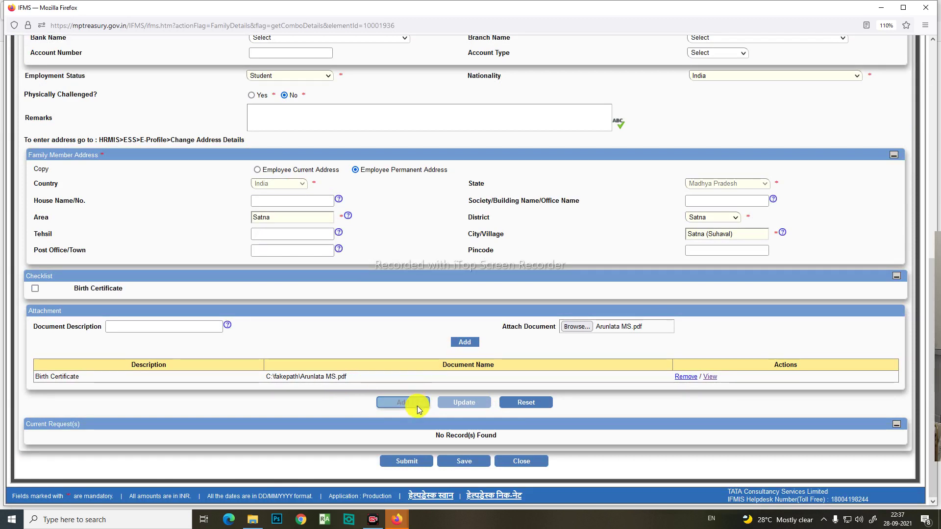
left_click(495, 344)
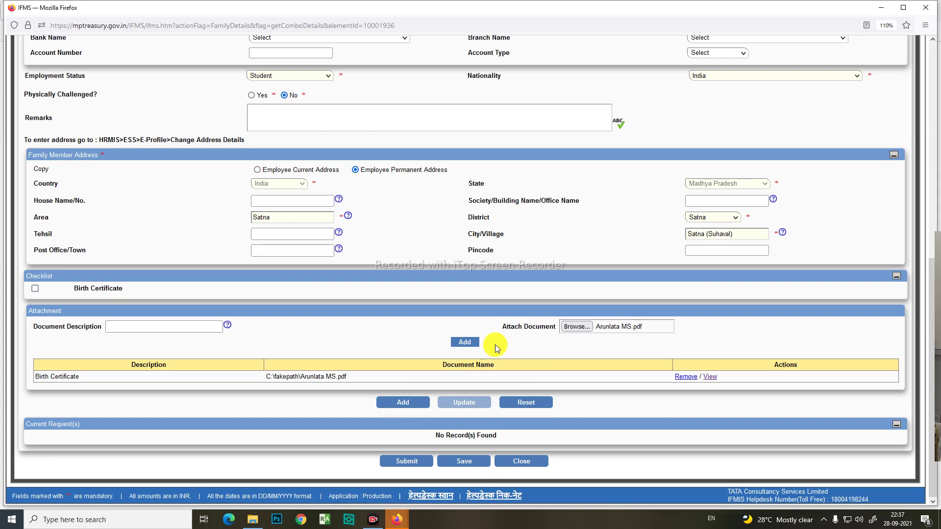
left_click(440, 344)
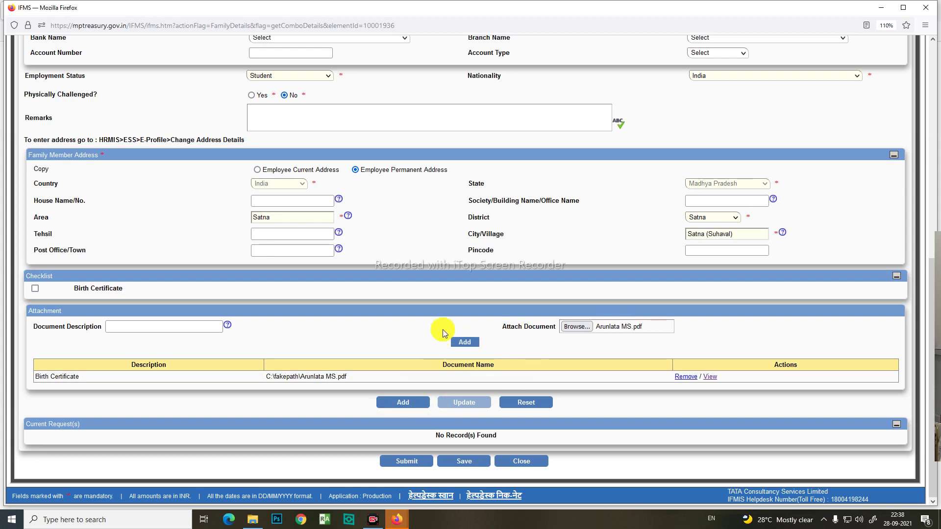
left_click(442, 330)
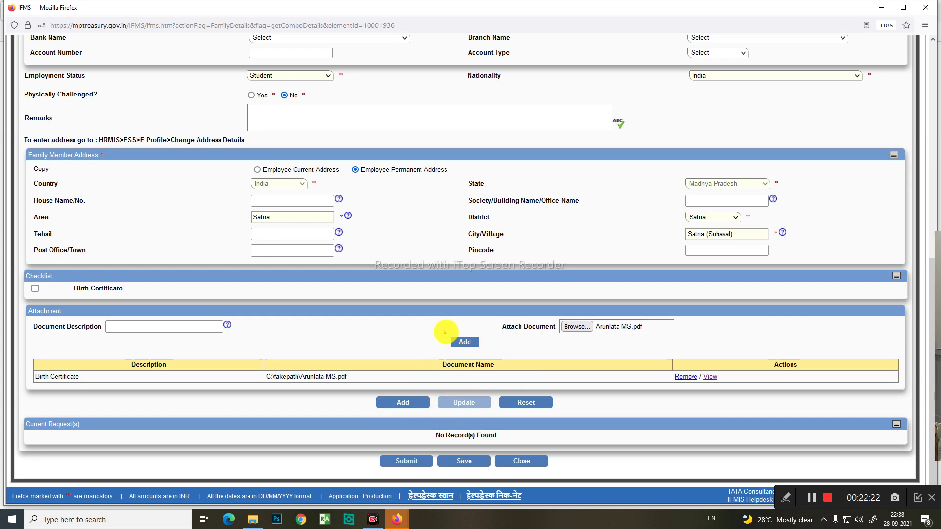
mouse_move(433, 330)
left_mouse_down()
mouse_move(479, 368)
mouse_move(500, 342)
mouse_move(487, 357)
mouse_move(491, 349)
left_mouse_up()
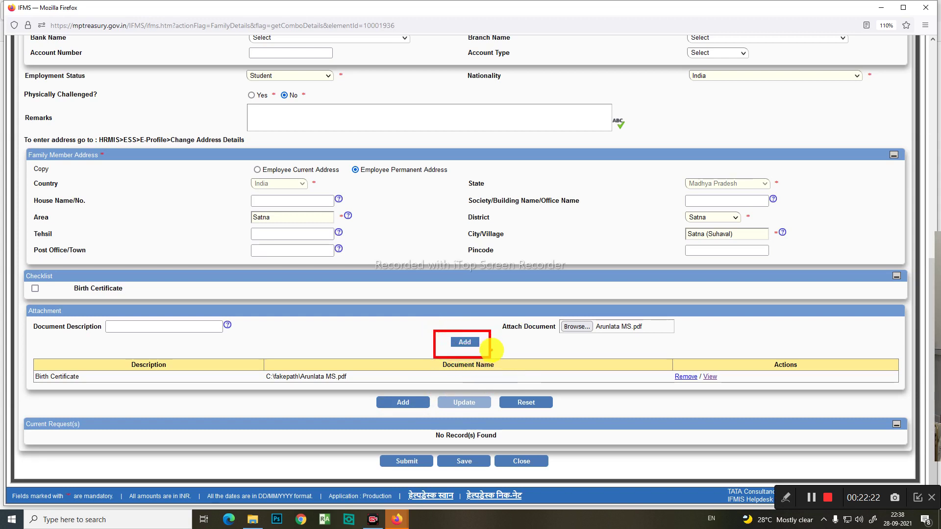
left_click_drag(397, 395, 422, 369)
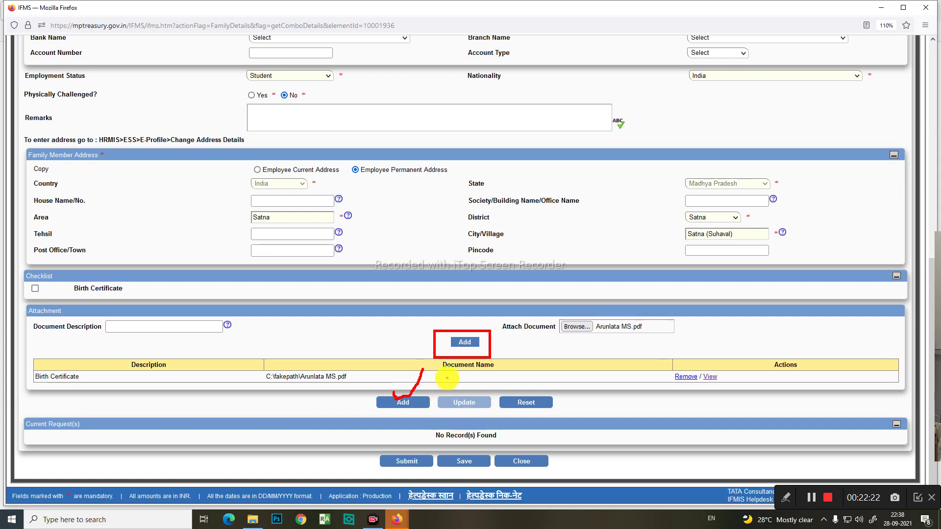
left_click(413, 402)
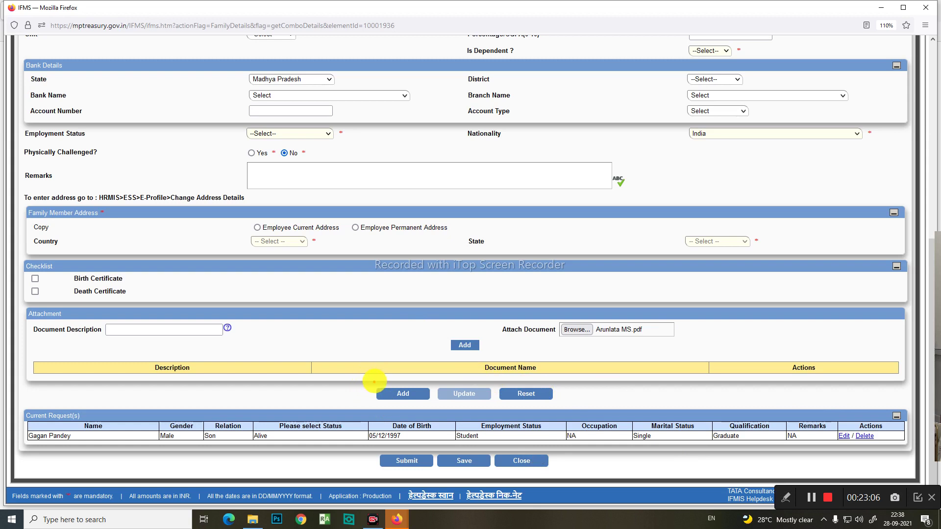
mouse_move(366, 377)
left_mouse_down()
mouse_move(384, 409)
mouse_move(435, 407)
left_mouse_up()
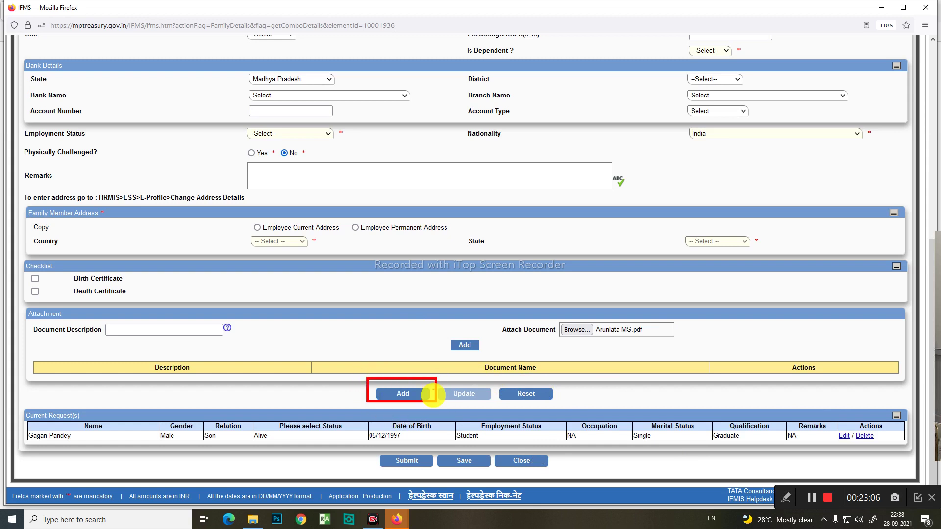
mouse_move(437, 452)
left_mouse_down()
mouse_move(480, 482)
mouse_move(505, 483)
mouse_move(497, 470)
left_mouse_up()
left_click_drag(468, 431, 498, 467)
left_click_drag(492, 426, 481, 480)
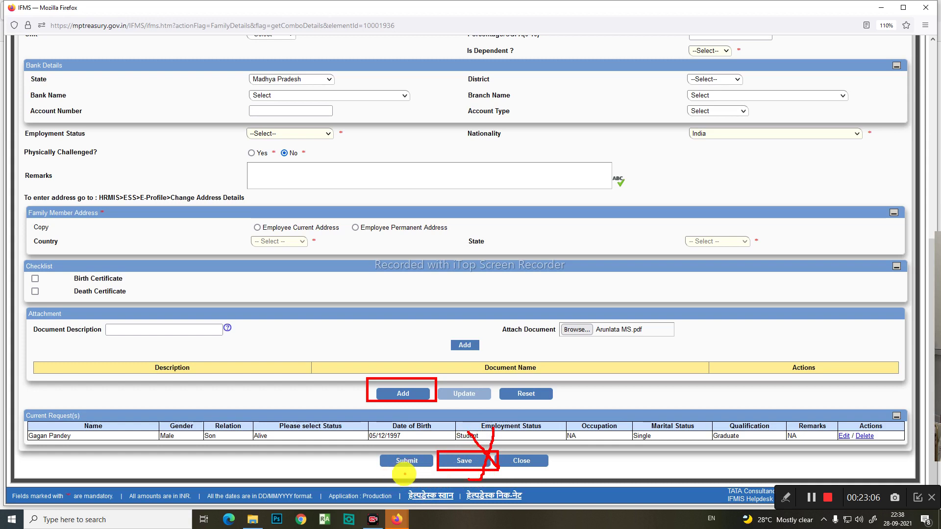
left_click(401, 460)
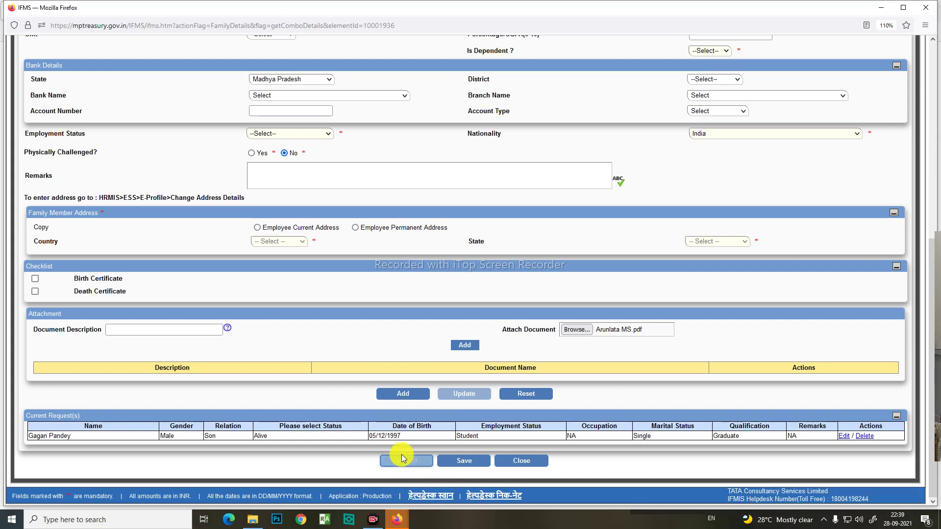
left_click_drag(409, 446, 418, 449)
left_click(418, 450)
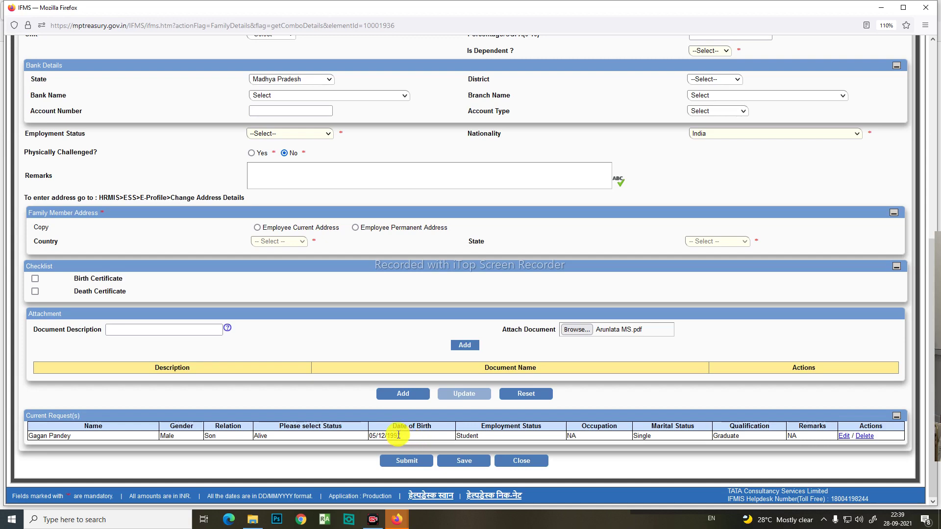
left_click(427, 467)
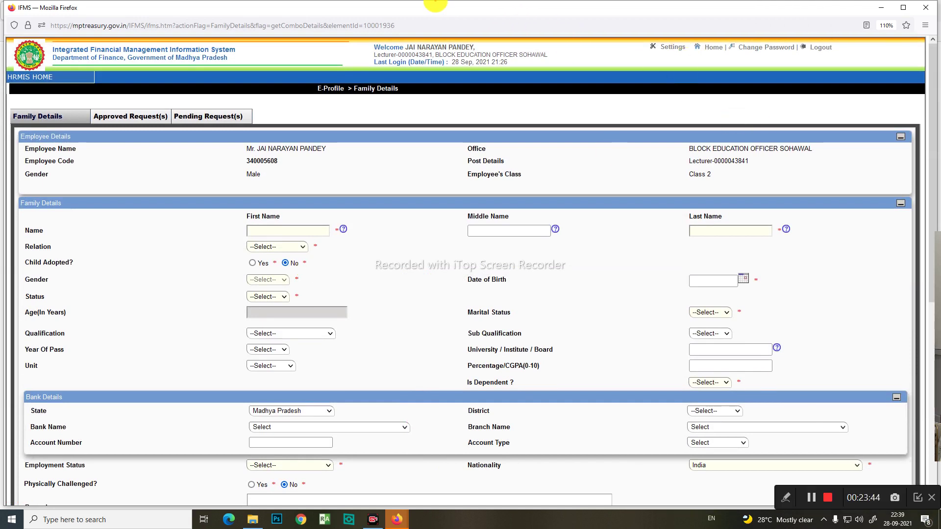
mouse_move(199, 139)
left_mouse_down()
mouse_move(289, 278)
mouse_move(409, 429)
mouse_move(919, 515)
mouse_move(891, 433)
mouse_move(882, 485)
mouse_move(749, 471)
left_mouse_up()
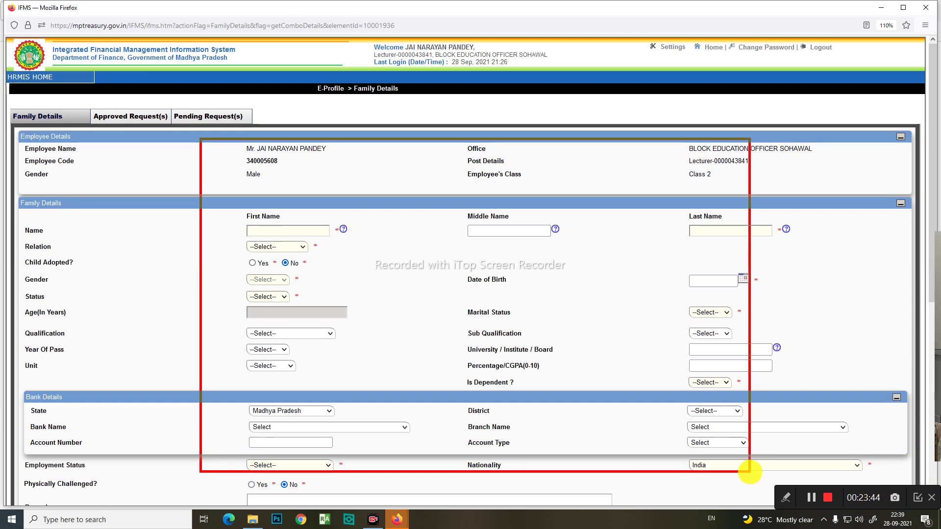
mouse_move(749, 472)
left_mouse_down()
mouse_move(739, 469)
mouse_move(735, 479)
mouse_move(787, 478)
left_mouse_up()
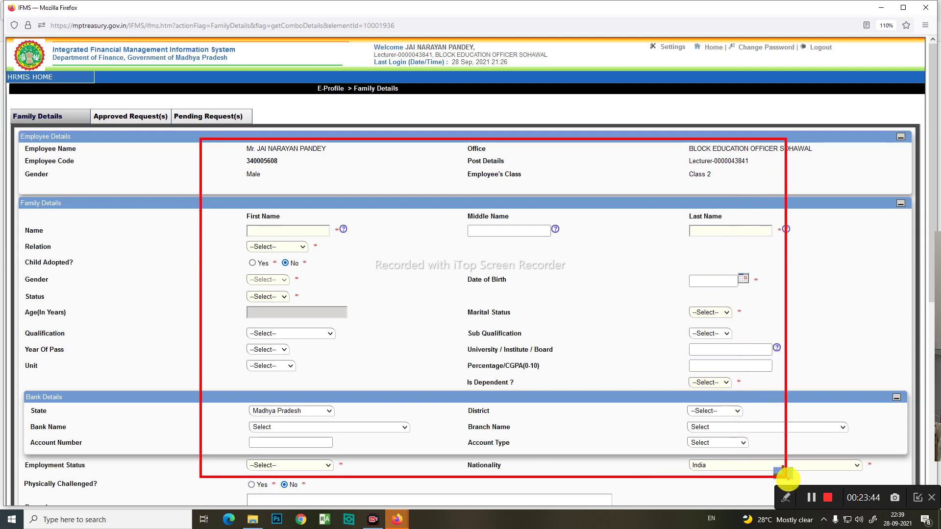
key("Escape")
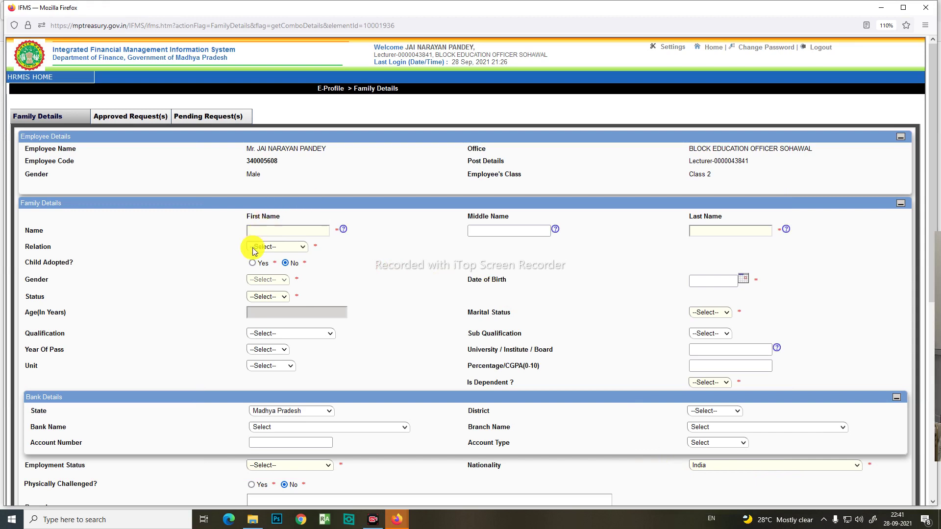
Step: Review the blank Family Details form for another member, from the name fields down to the Current Request(s) list and submission options
left_click_drag(269, 196, 271, 230)
left_click(271, 230)
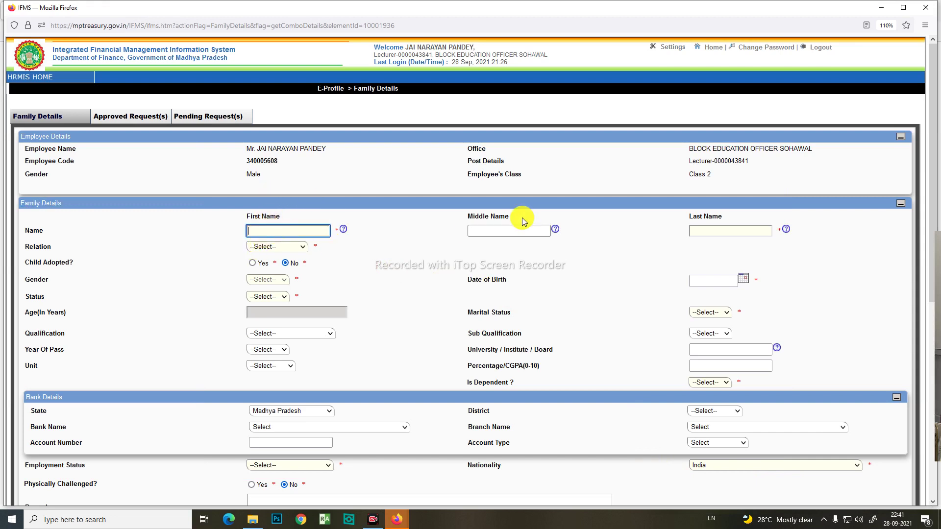
left_click(510, 230)
left_click(720, 231)
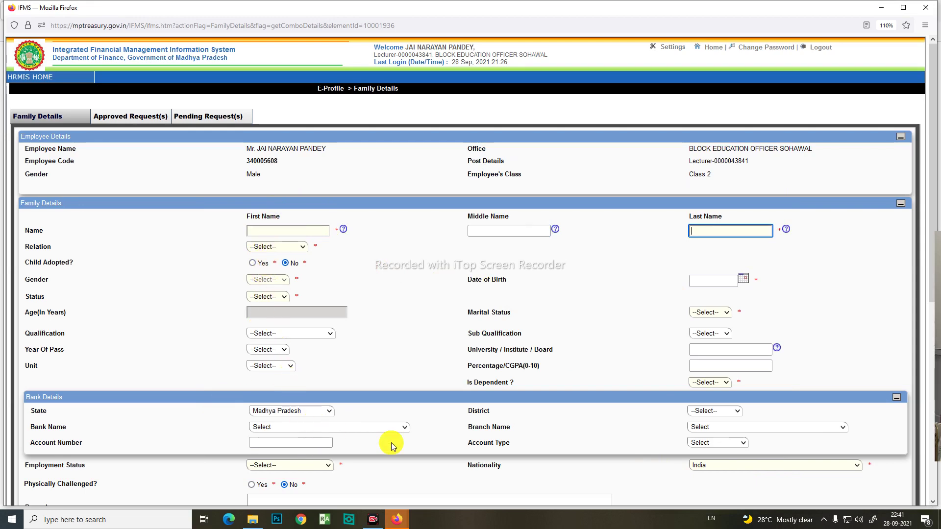
scroll(676, 303, "down", 5)
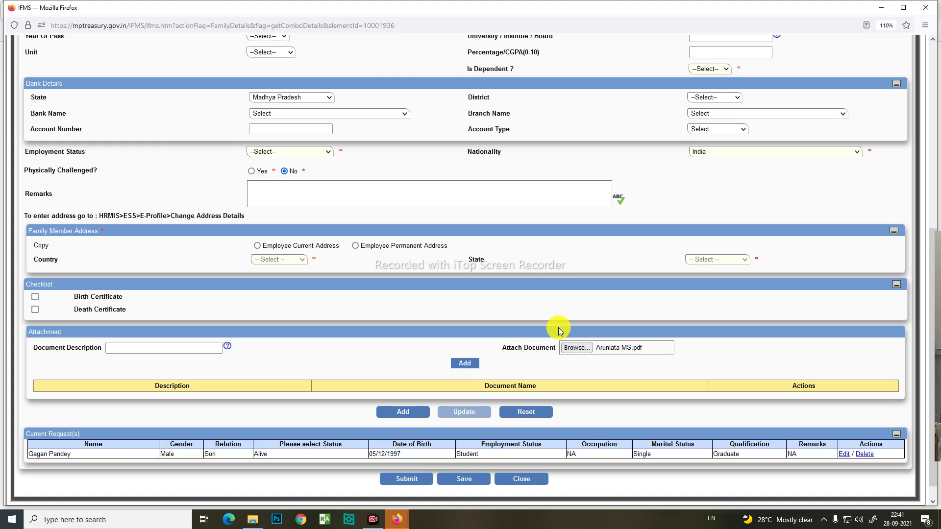
scroll(559, 338, "up", 5)
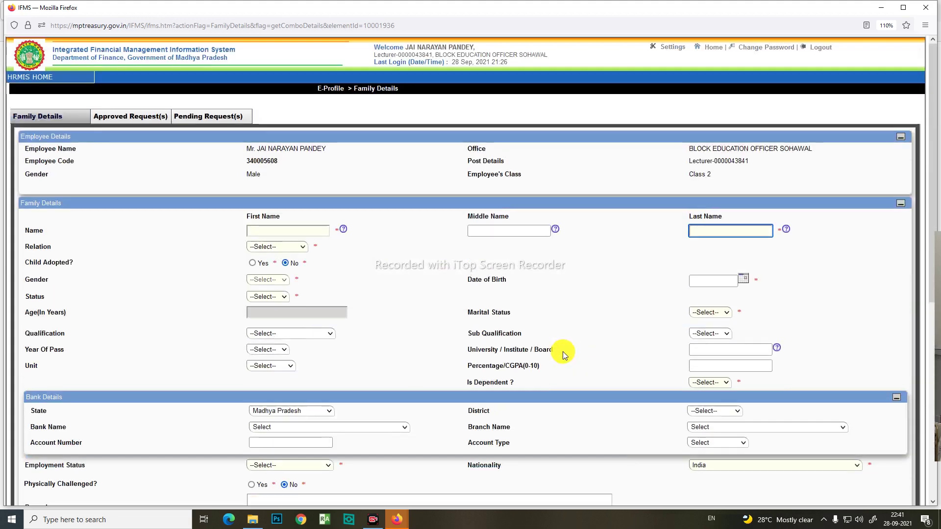
scroll(562, 340, "down", 3)
scroll(562, 342, "down", 5)
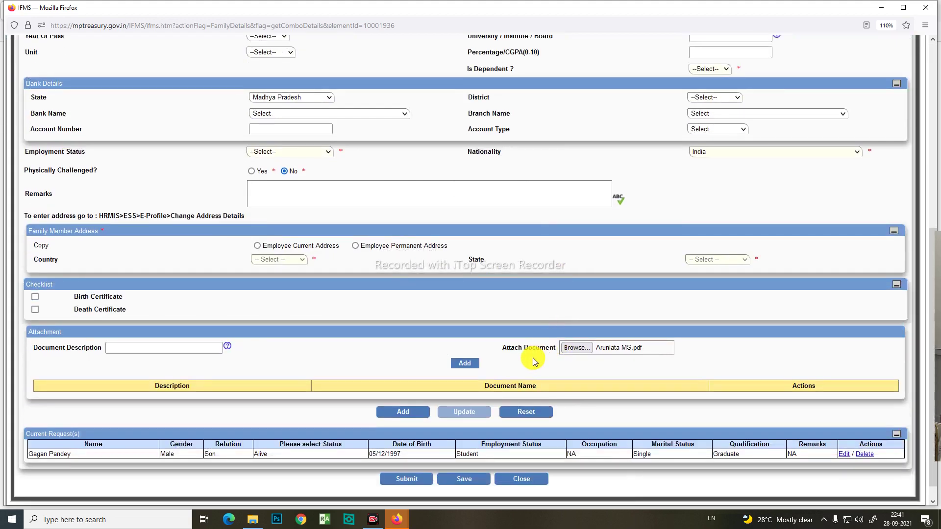
scroll(533, 358, "down", 1)
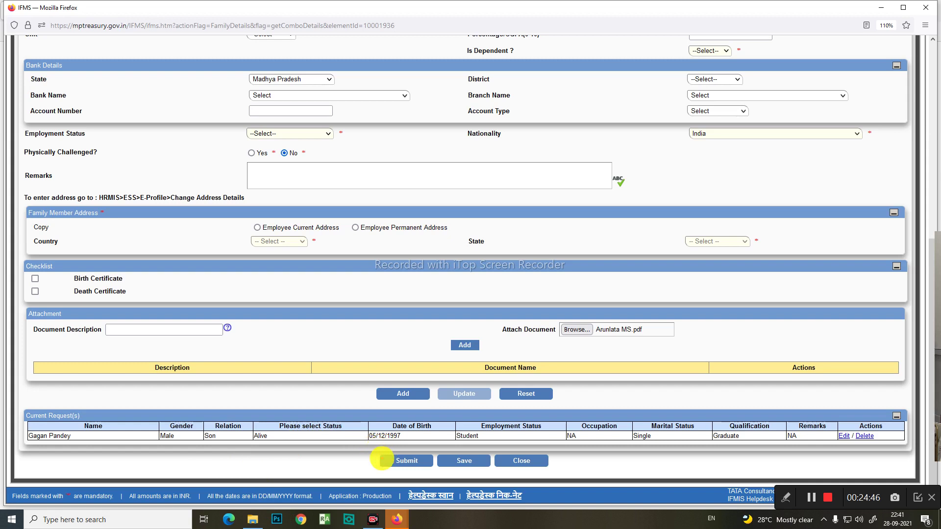
mouse_move(374, 444)
left_mouse_down()
mouse_move(383, 492)
mouse_move(438, 473)
left_mouse_up()
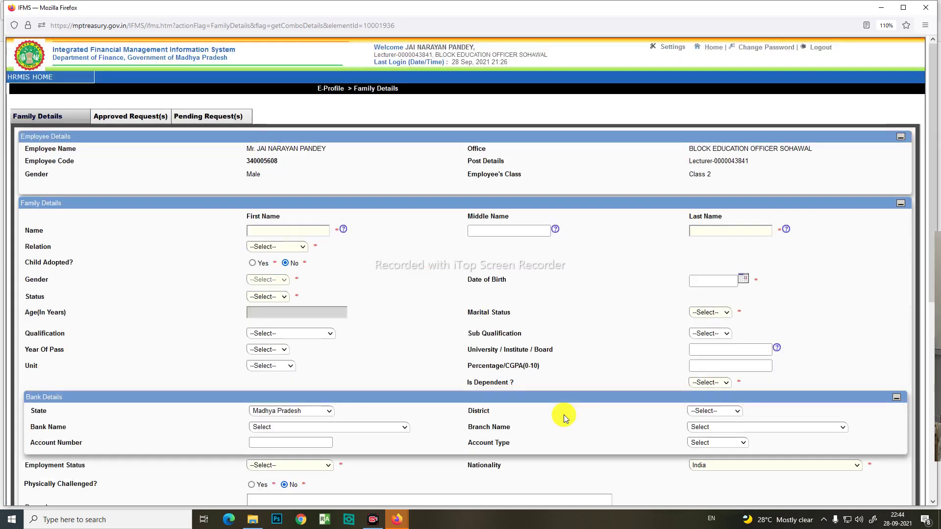
scroll(563, 415, "down", 7)
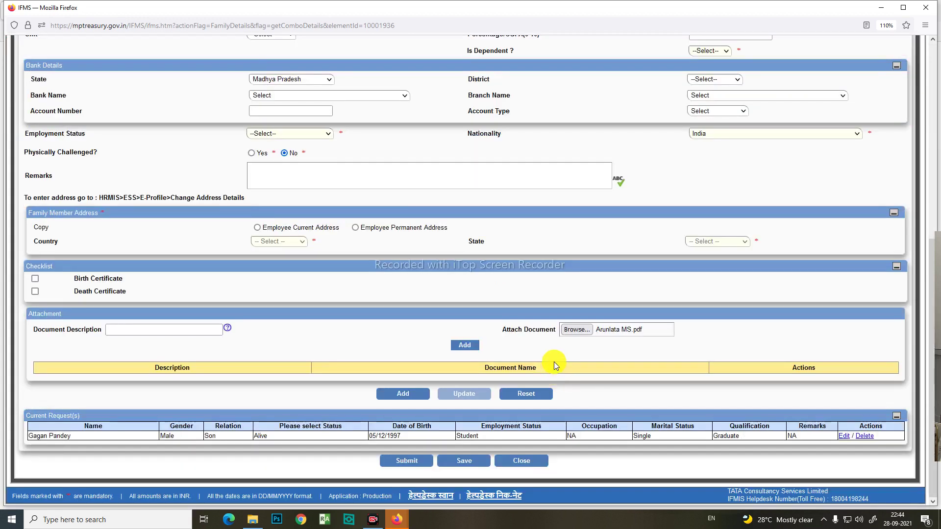